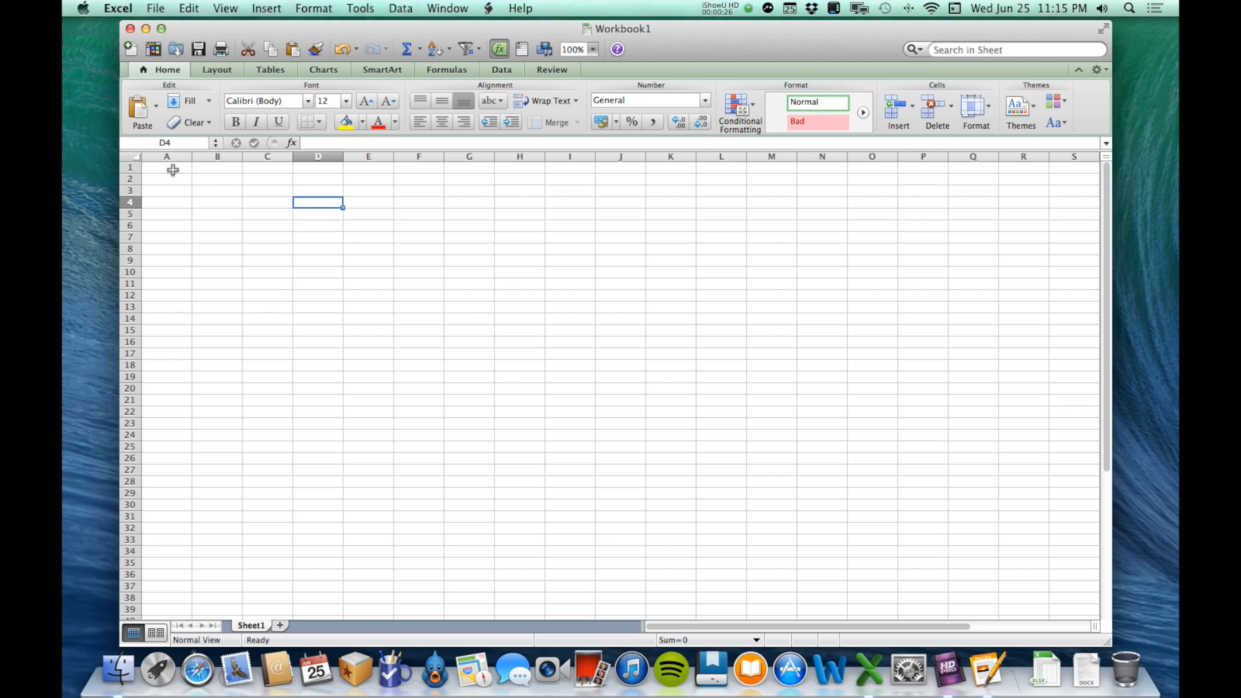
Enter the column headings "Tickets Sold" in B1 and "Ticket Price" in C1
left_click(211, 169)
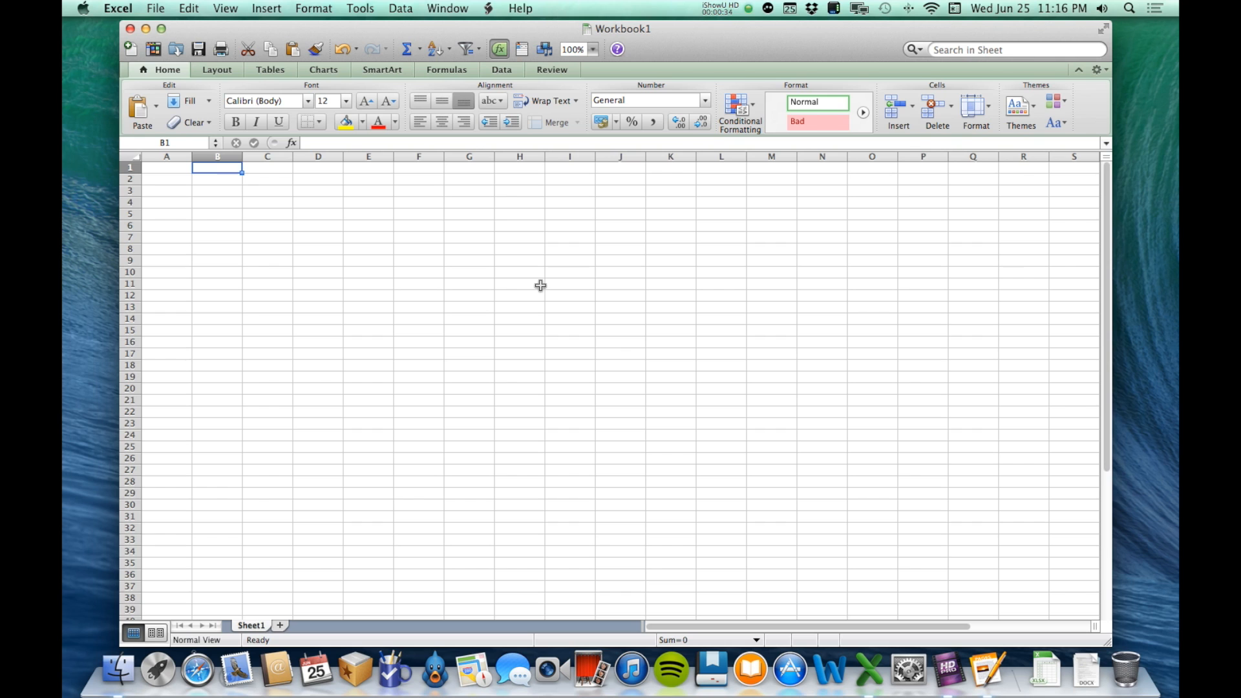
type("Tickets")
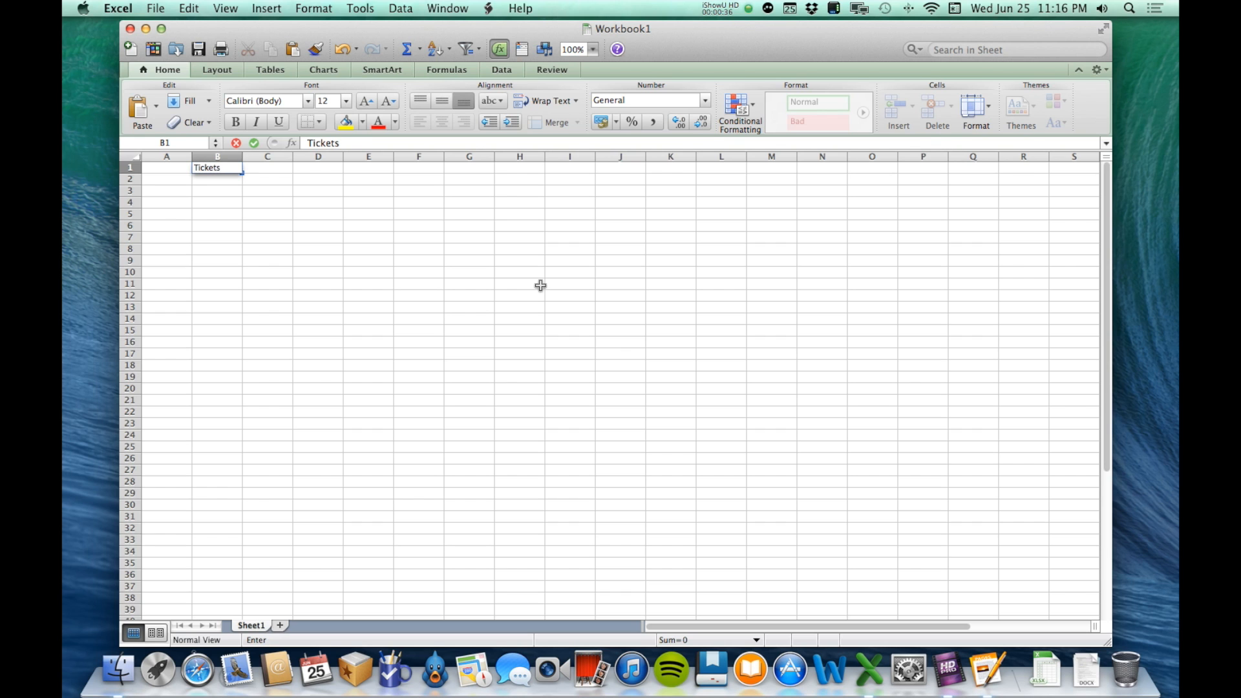
type(" Sold")
key("Tab")
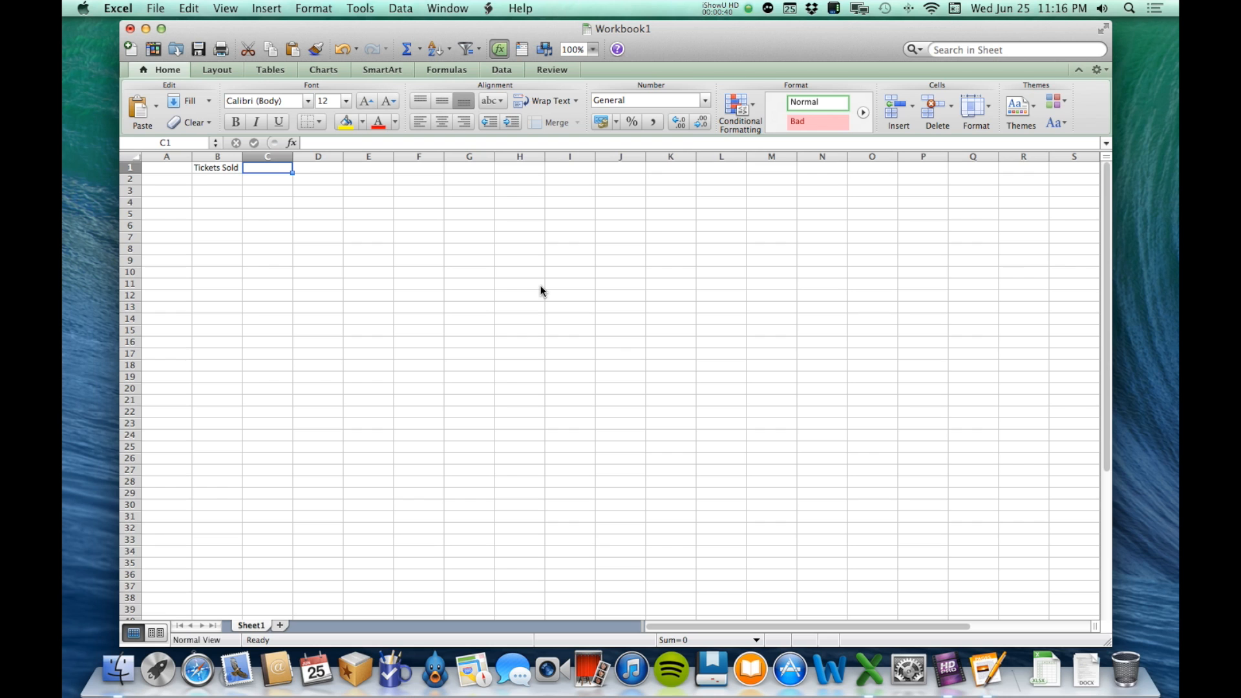
type("Tic")
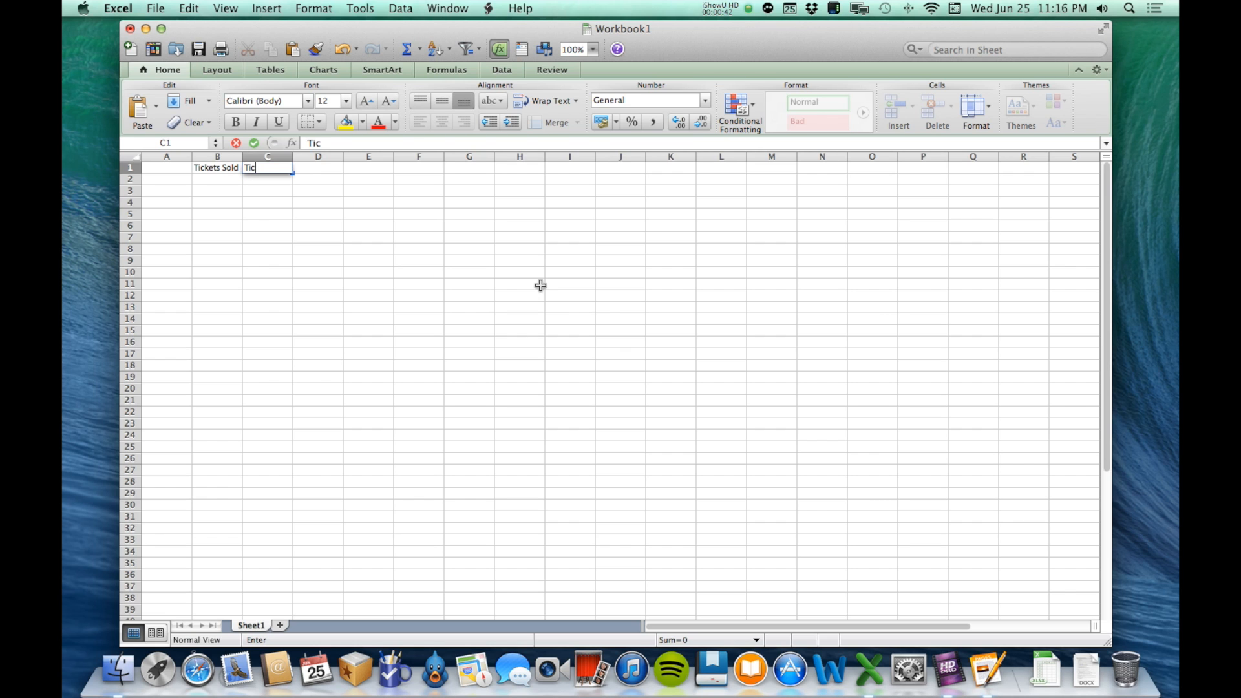
type("ket Price")
key("Tab")
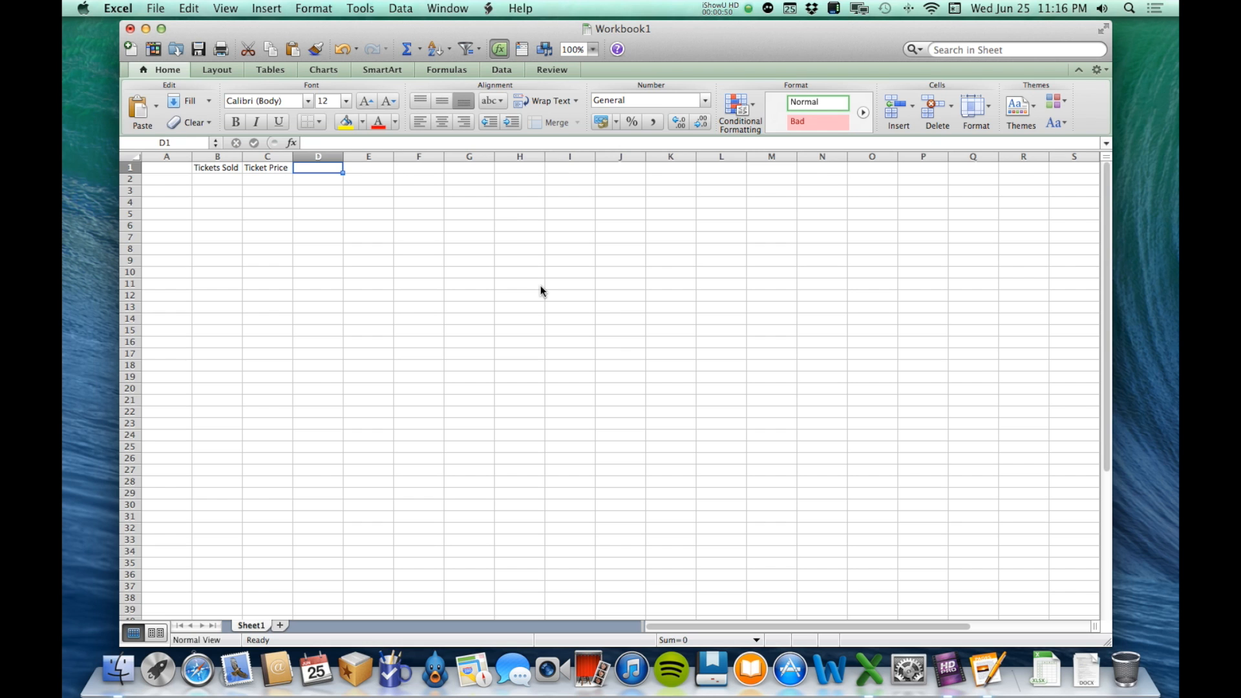
Add the column headings "Revenue", "Expenses" and "Profit" in D1, E1 and F1
type("Re")
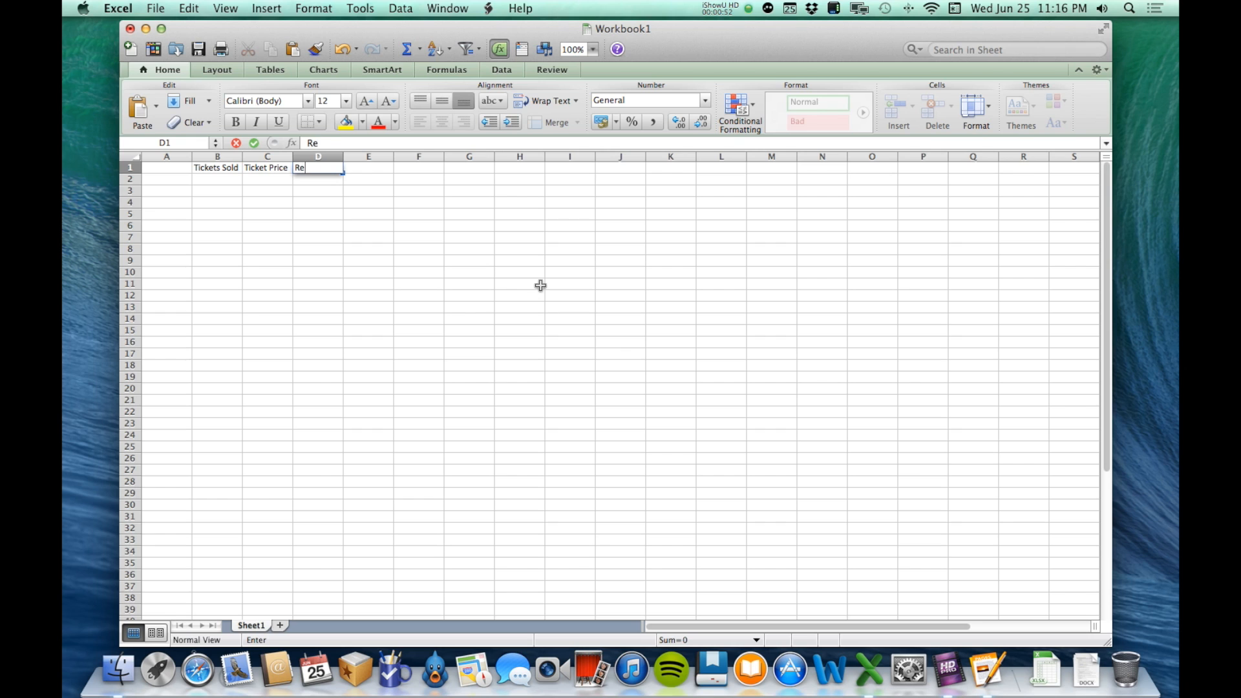
type("venue")
key("Tab")
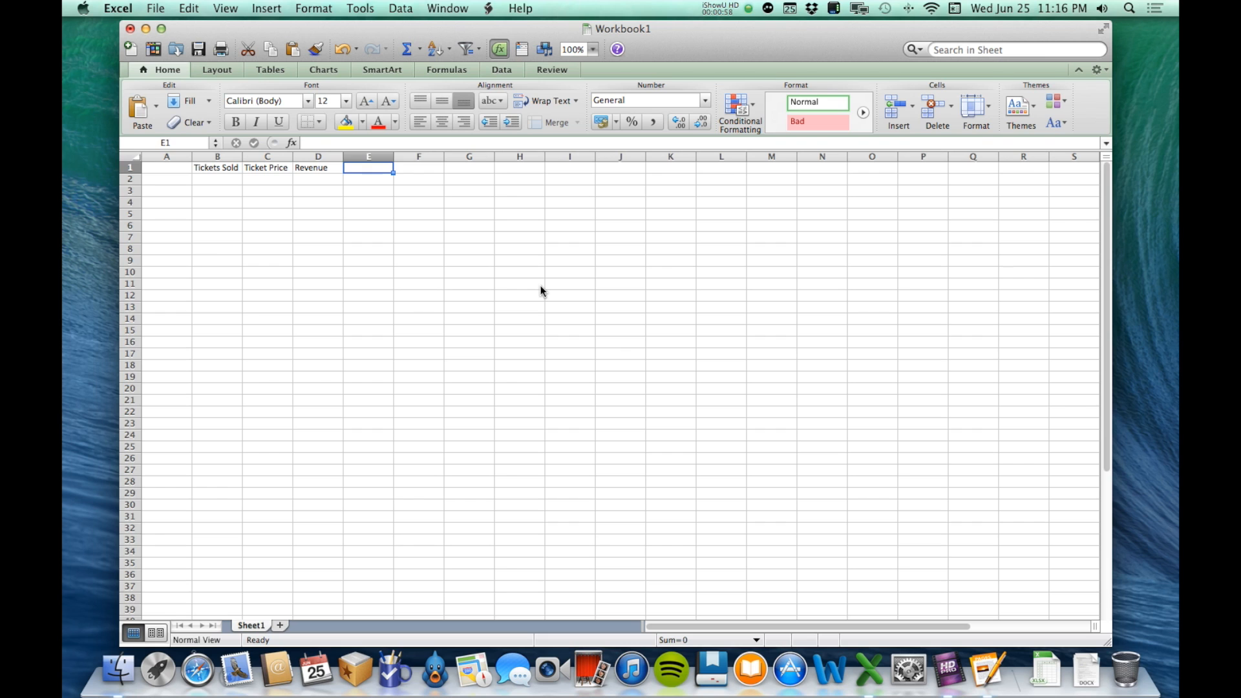
type("Expenses")
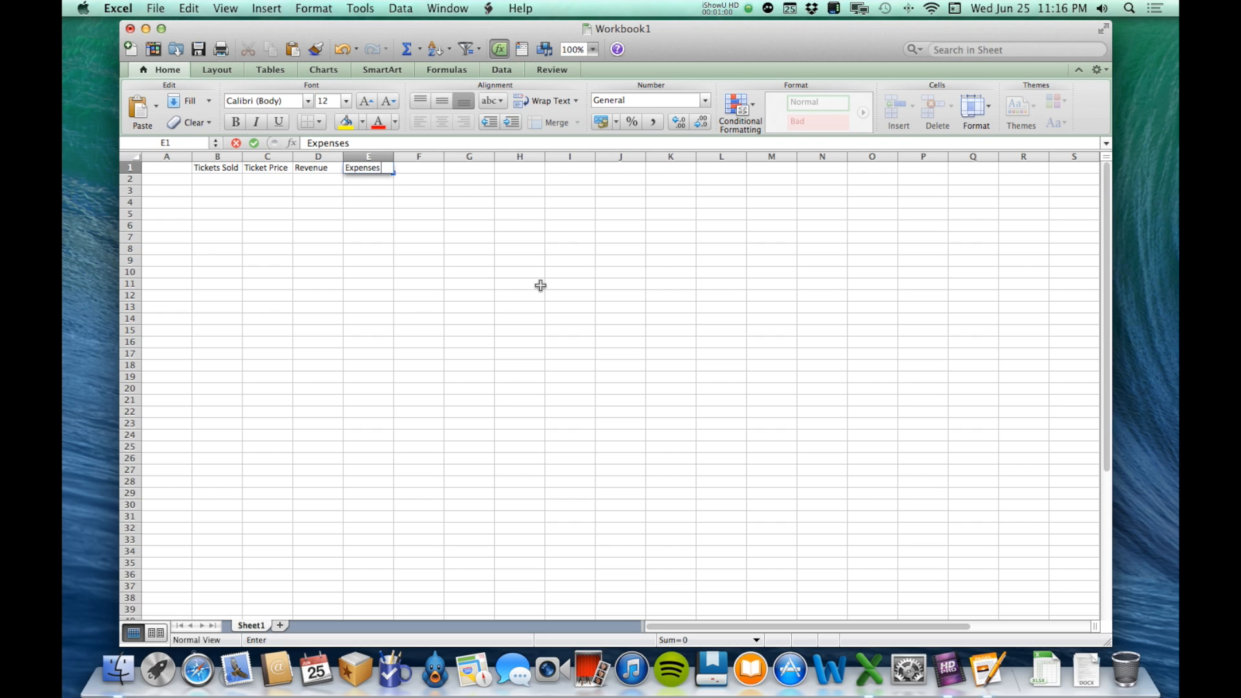
key("Tab")
type("Profit")
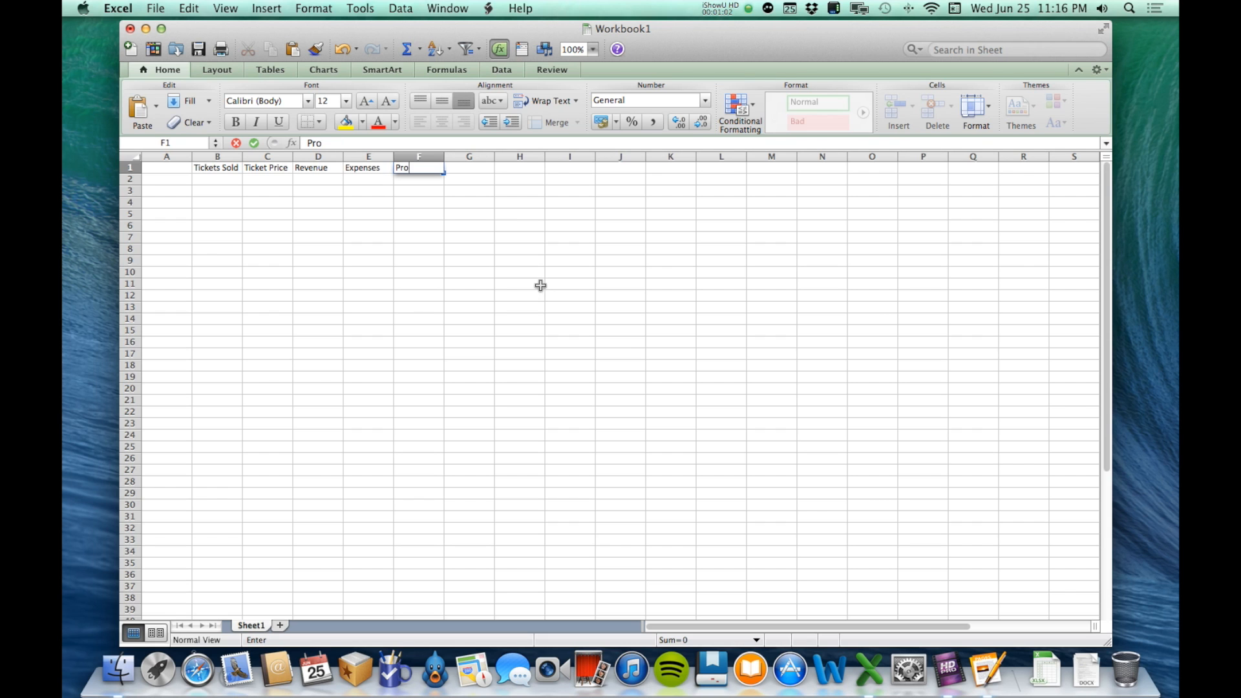
key("Return")
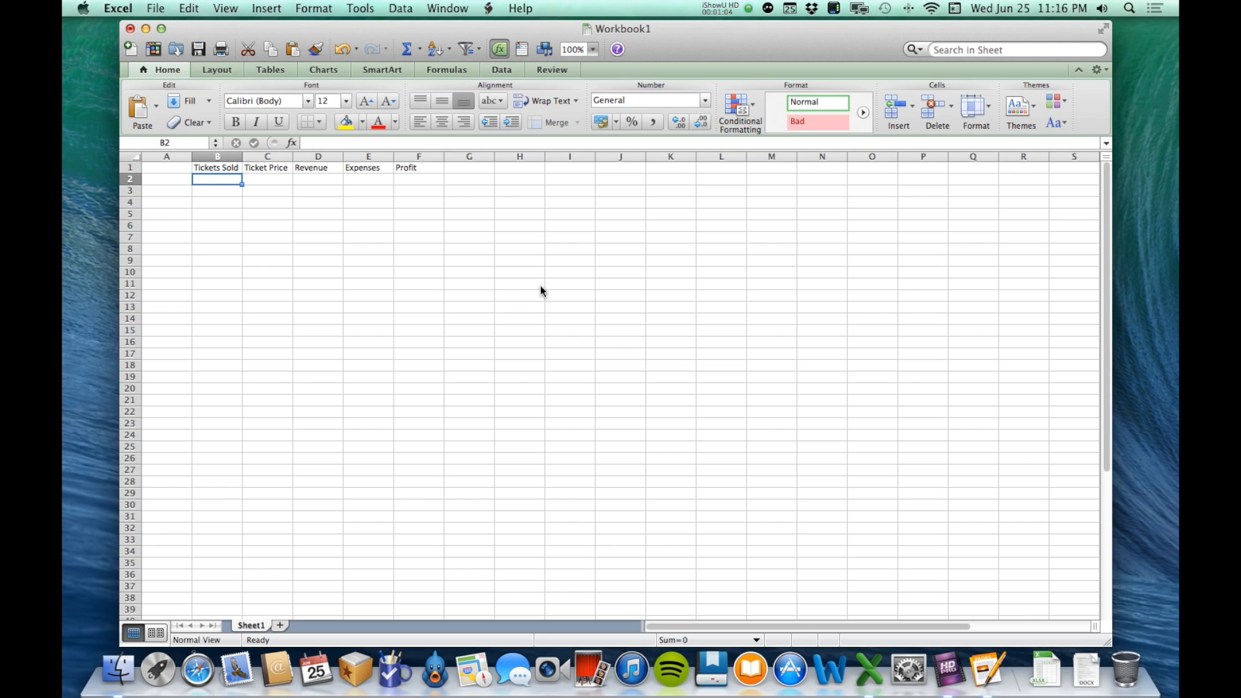
Enter the row labels January, February and March in cells A2 to A4
key("Left")
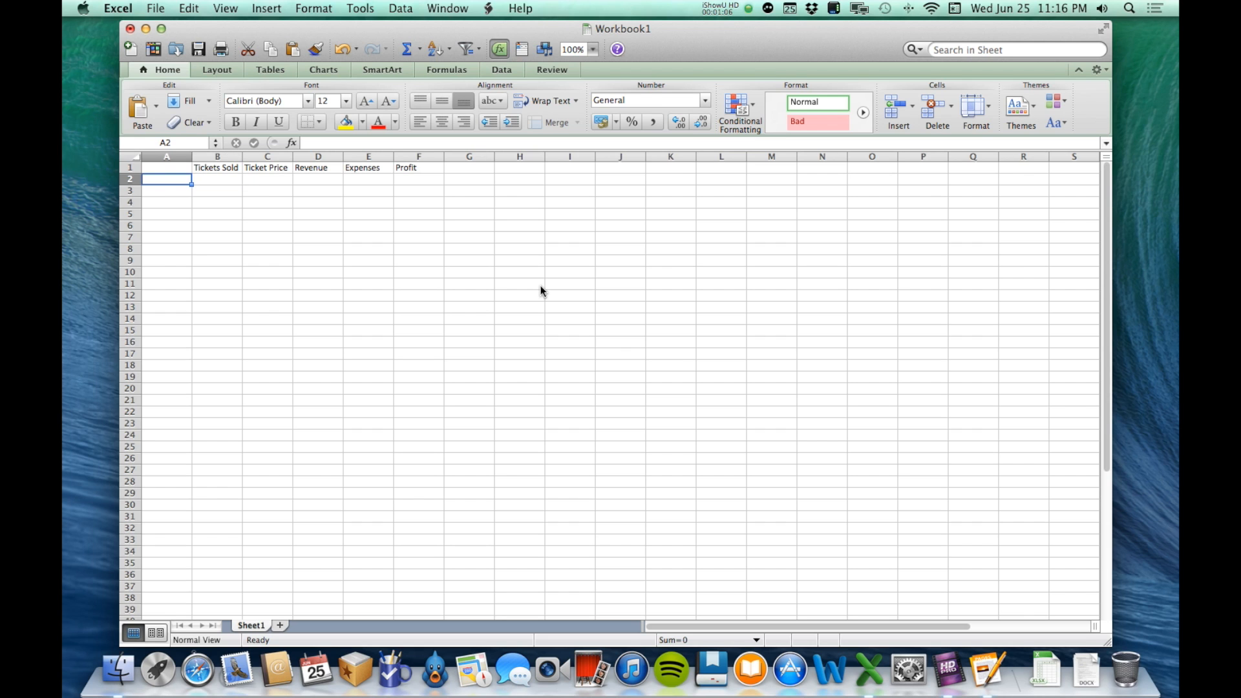
type("January")
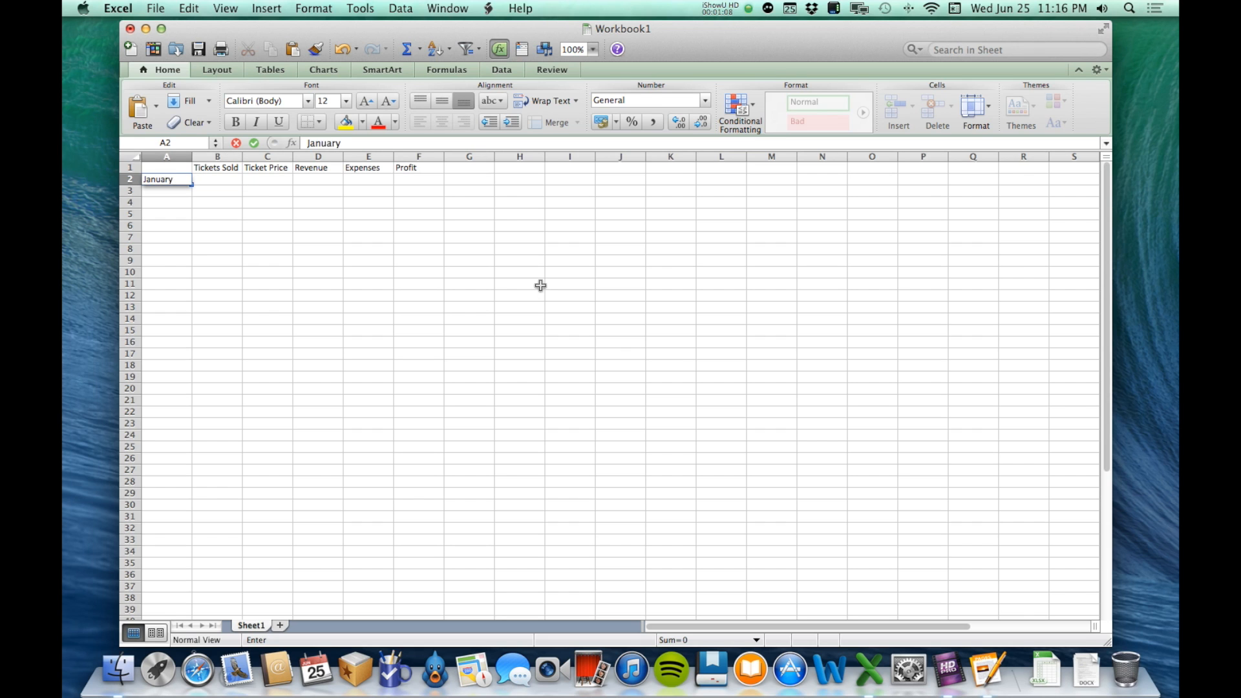
key("Return")
type("Fev")
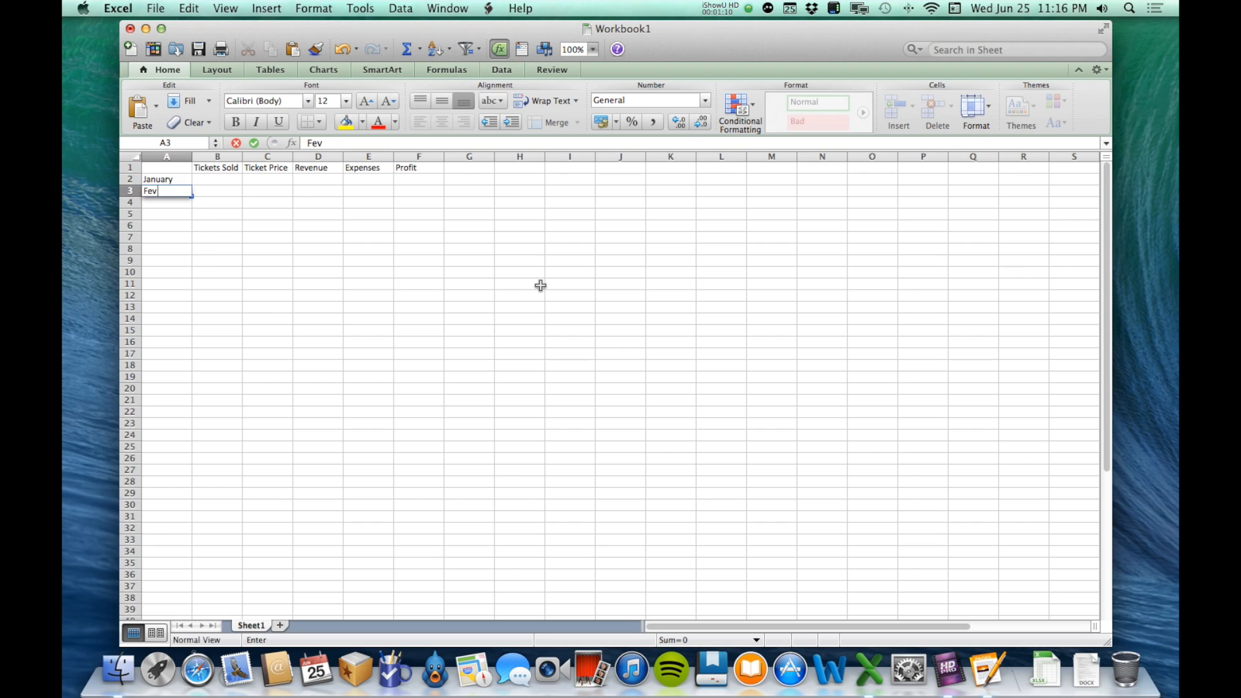
type("ruary")
key("Return")
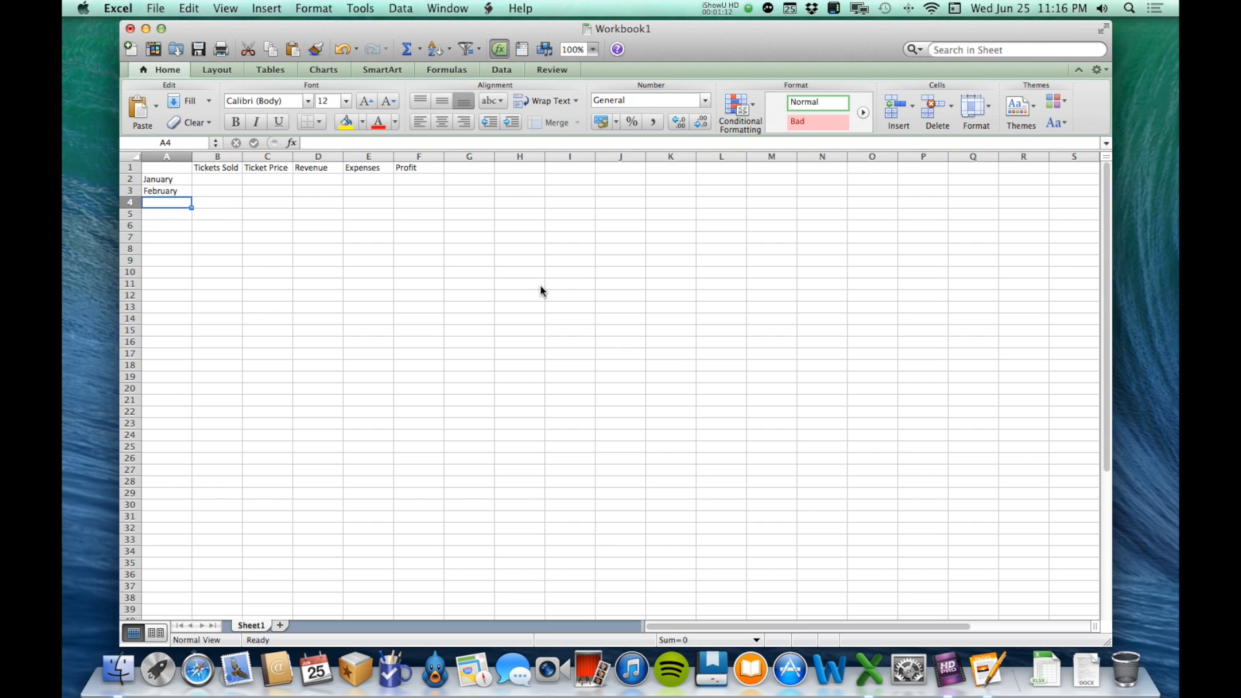
type("Mar")
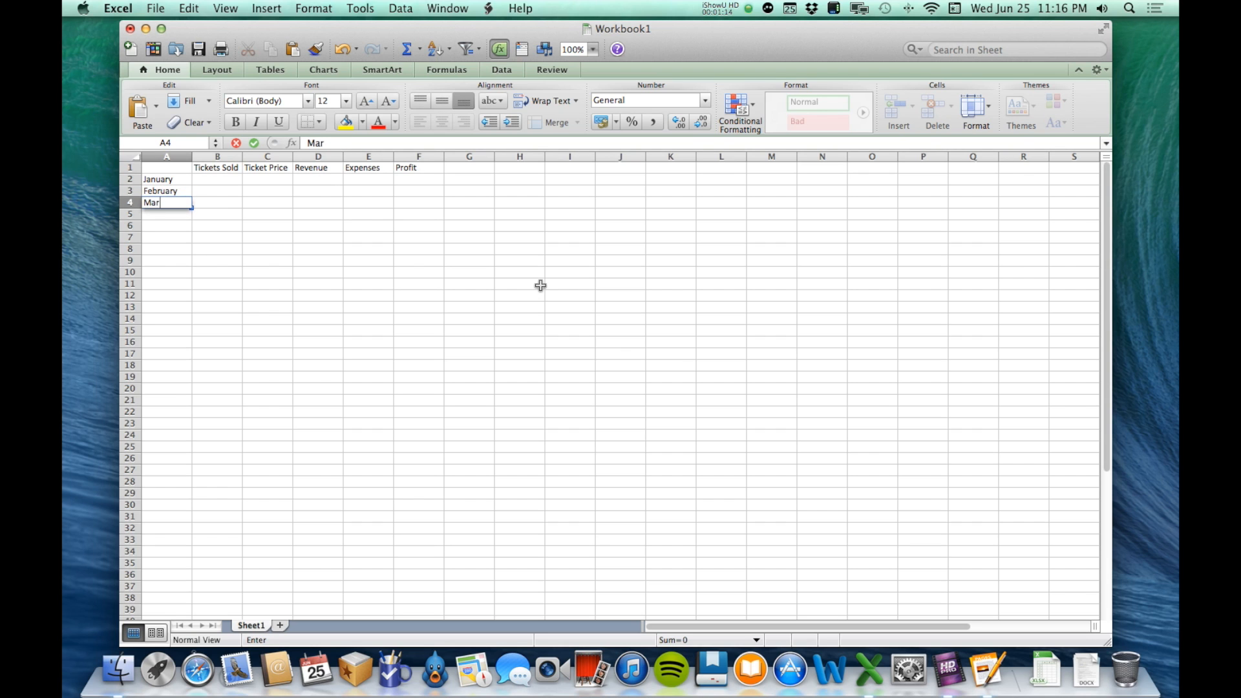
type("ch")
key("Return")
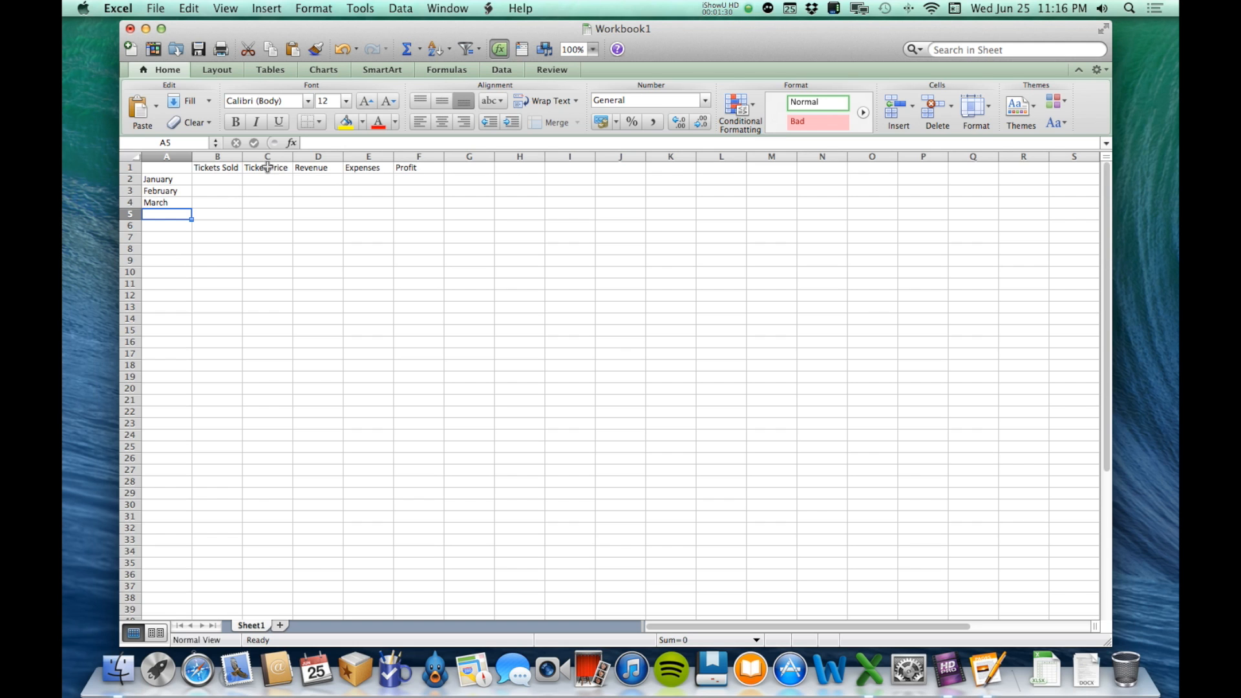
Enter a ticket price of 8.5 for January, February and March in C2 to C4
left_click(267, 192)
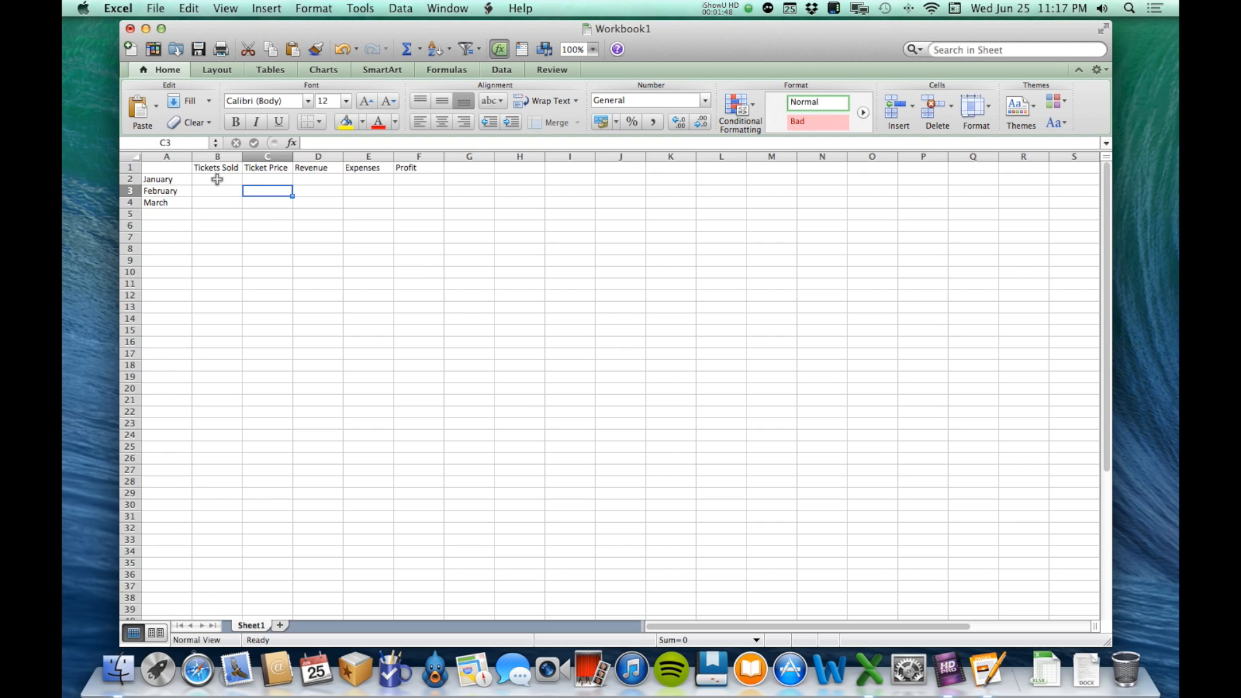
left_click(262, 180)
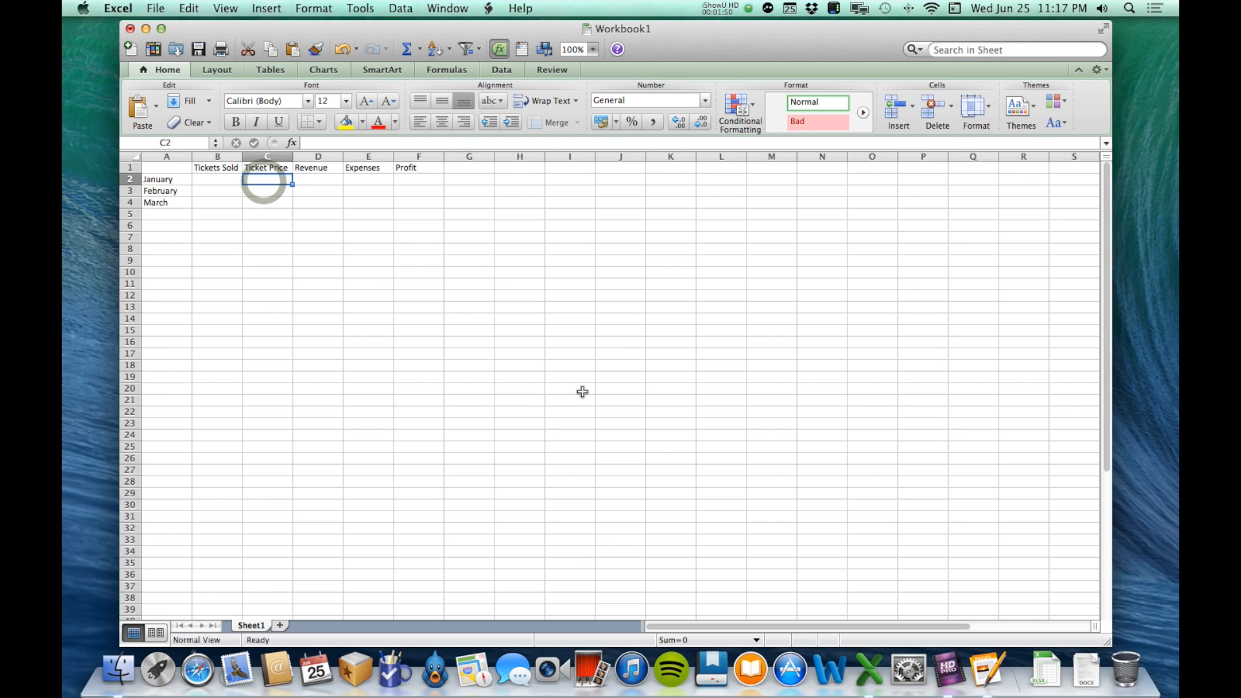
type("8.5")
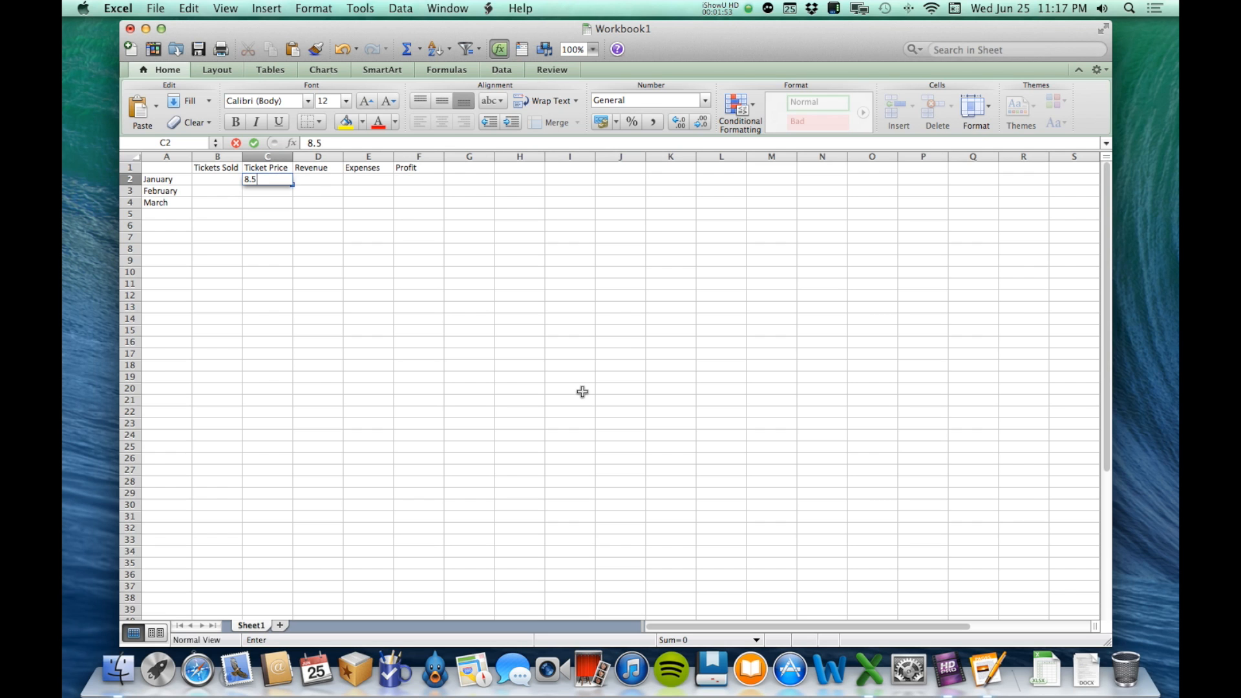
key("Return")
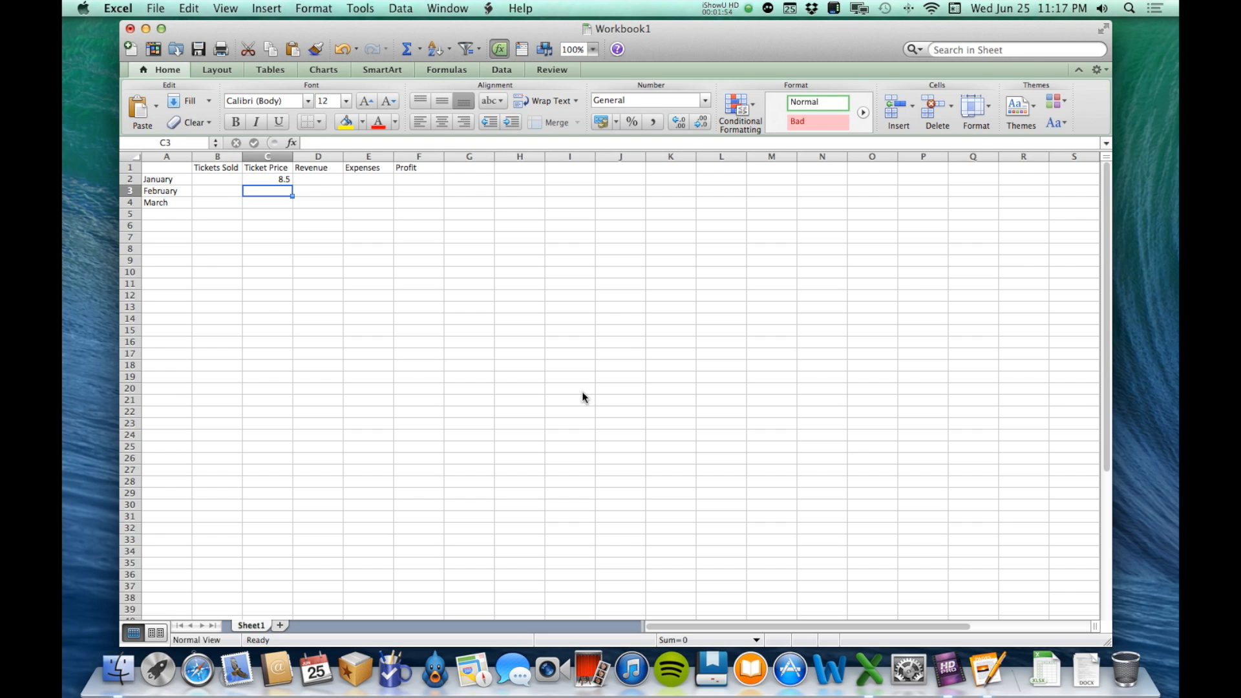
type("8.5")
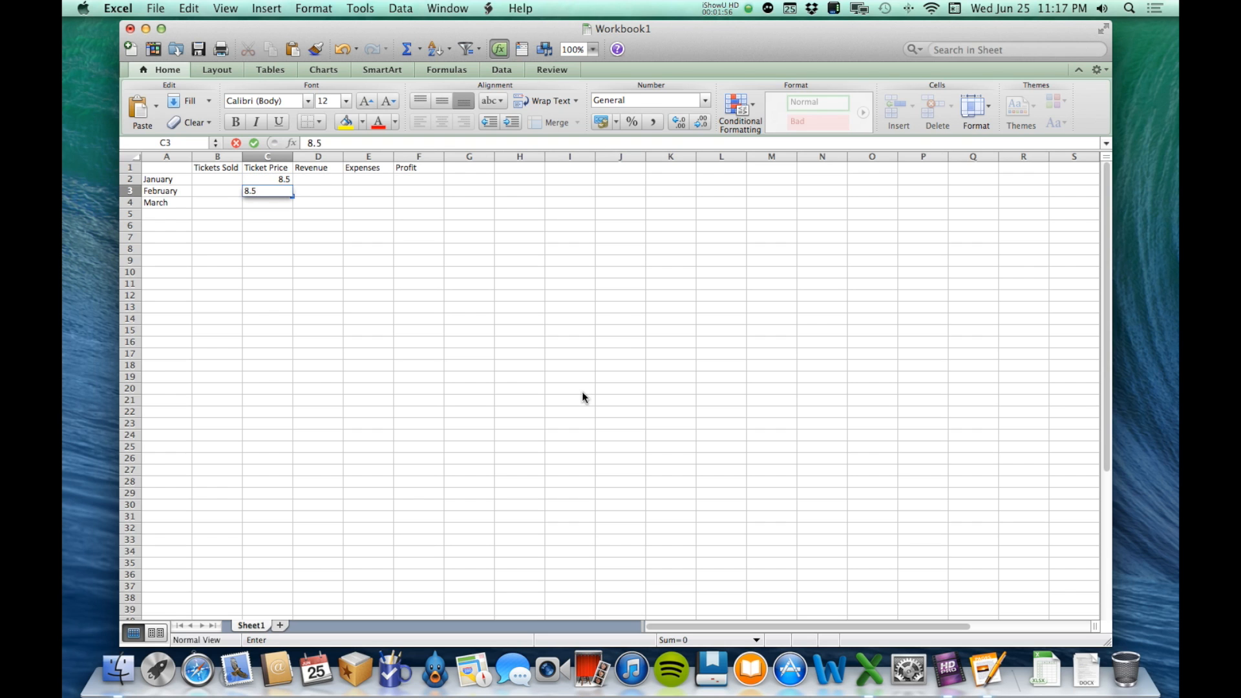
key("Return")
type("8.5")
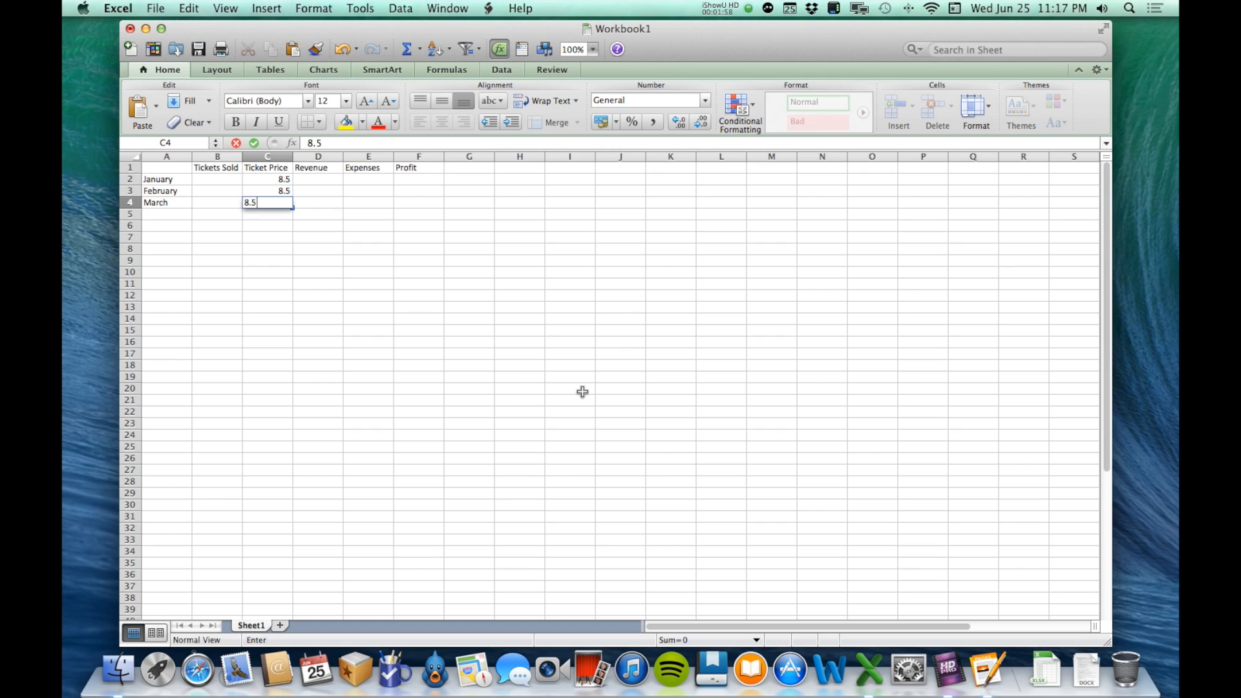
key("Return")
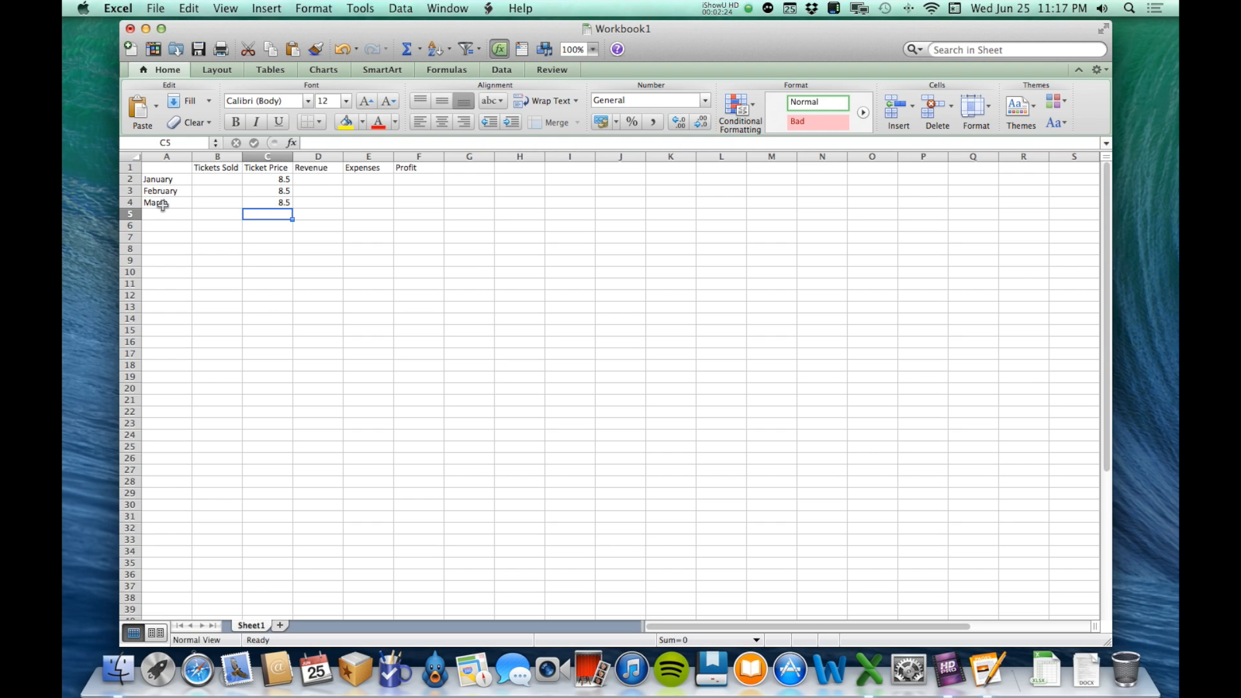
Enter the sample value 8 in cell I13, away from the ticket table
left_click(526, 294)
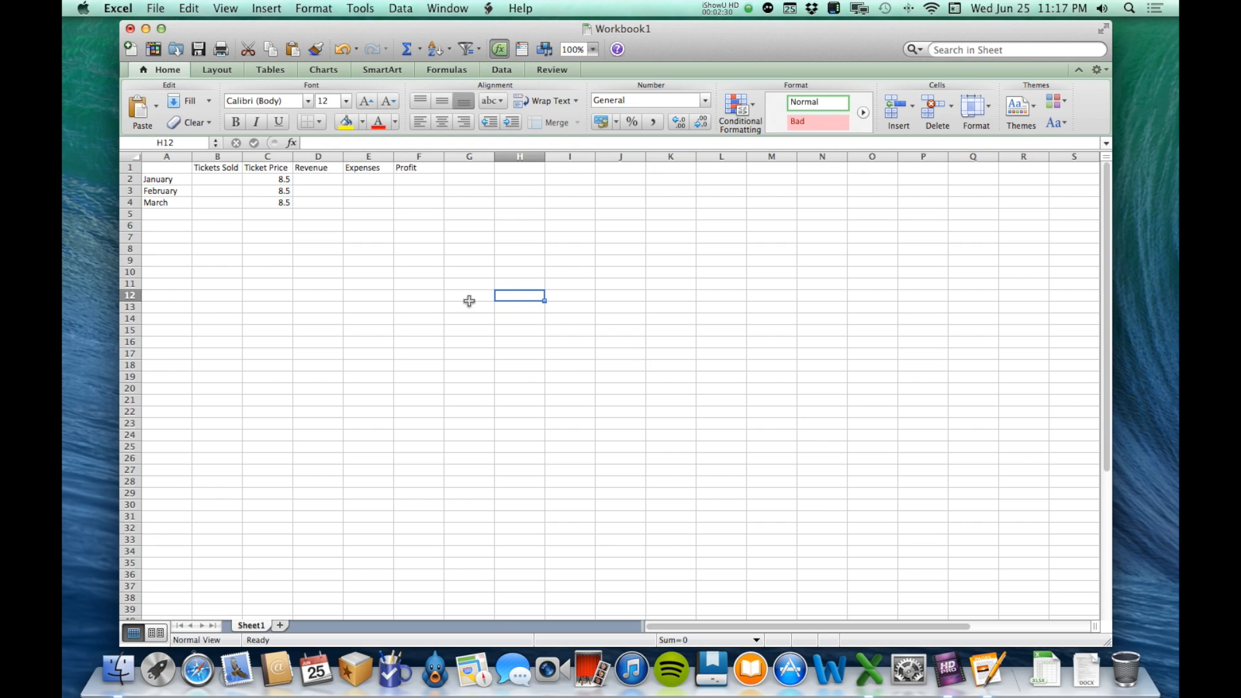
left_click(563, 310)
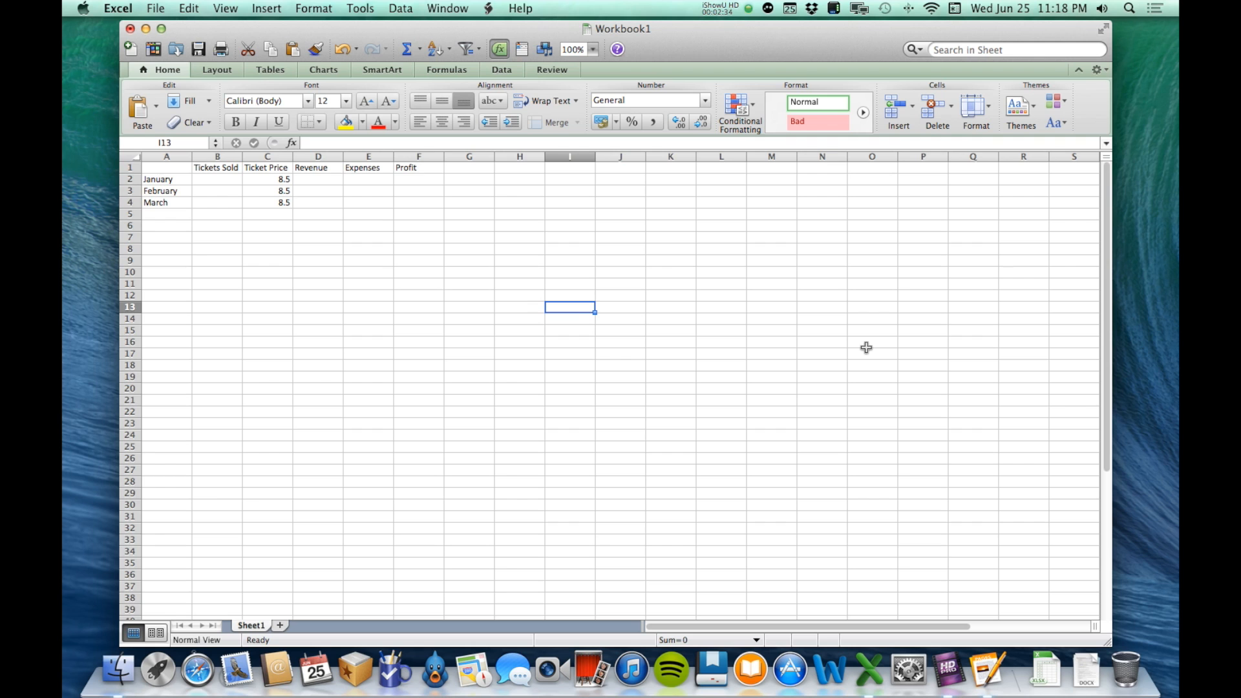
type("8")
key("Return")
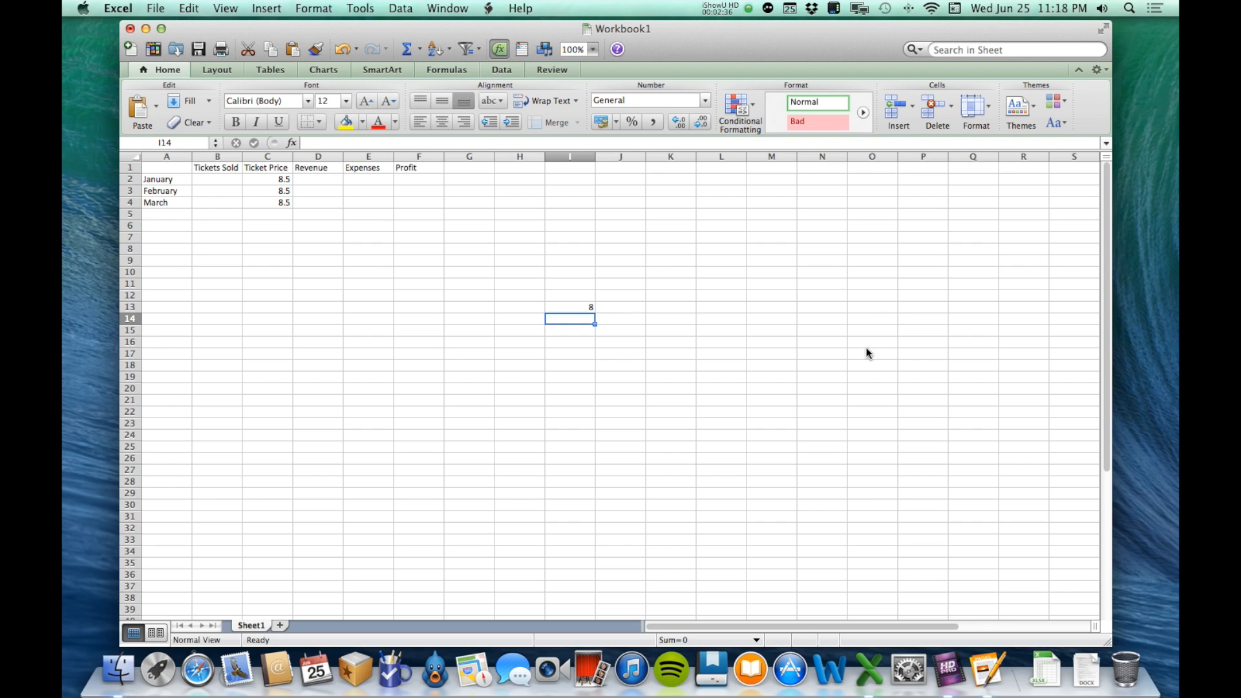
Try filling the 8 in I13 down the column and across row 13 to M13, undoing each fill
left_click(579, 307)
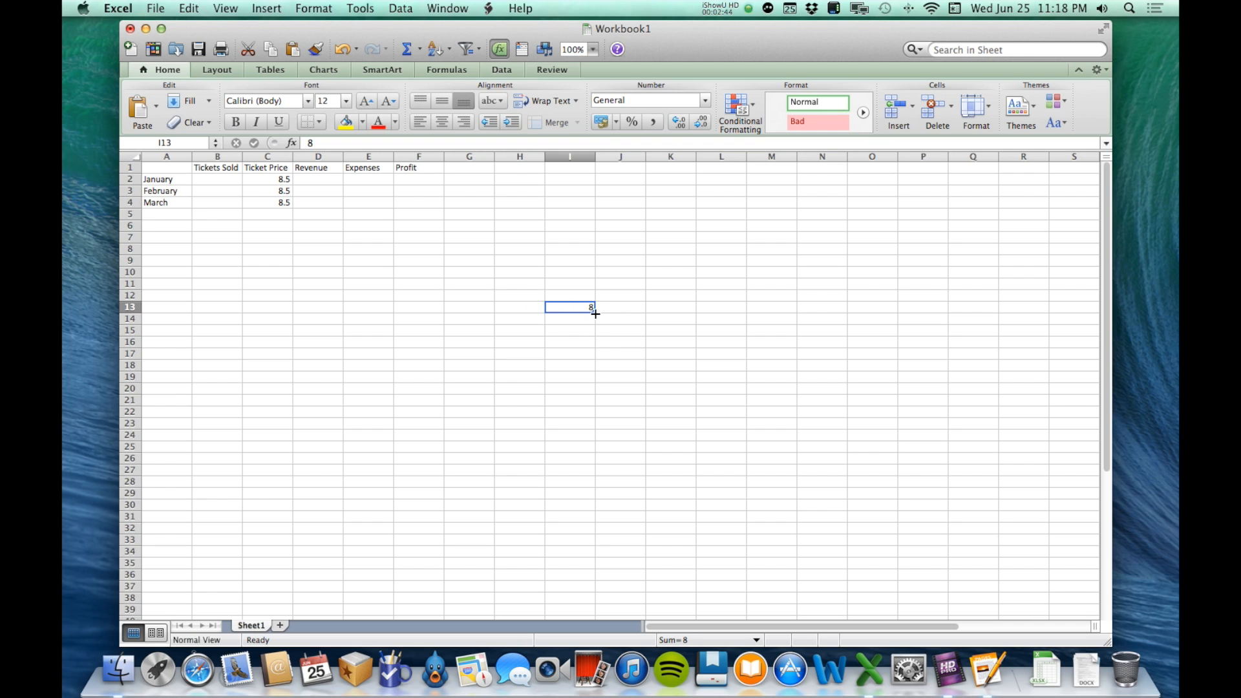
left_click_drag(595, 312, 597, 429)
key("super+z")
left_click_drag(594, 314, 783, 321)
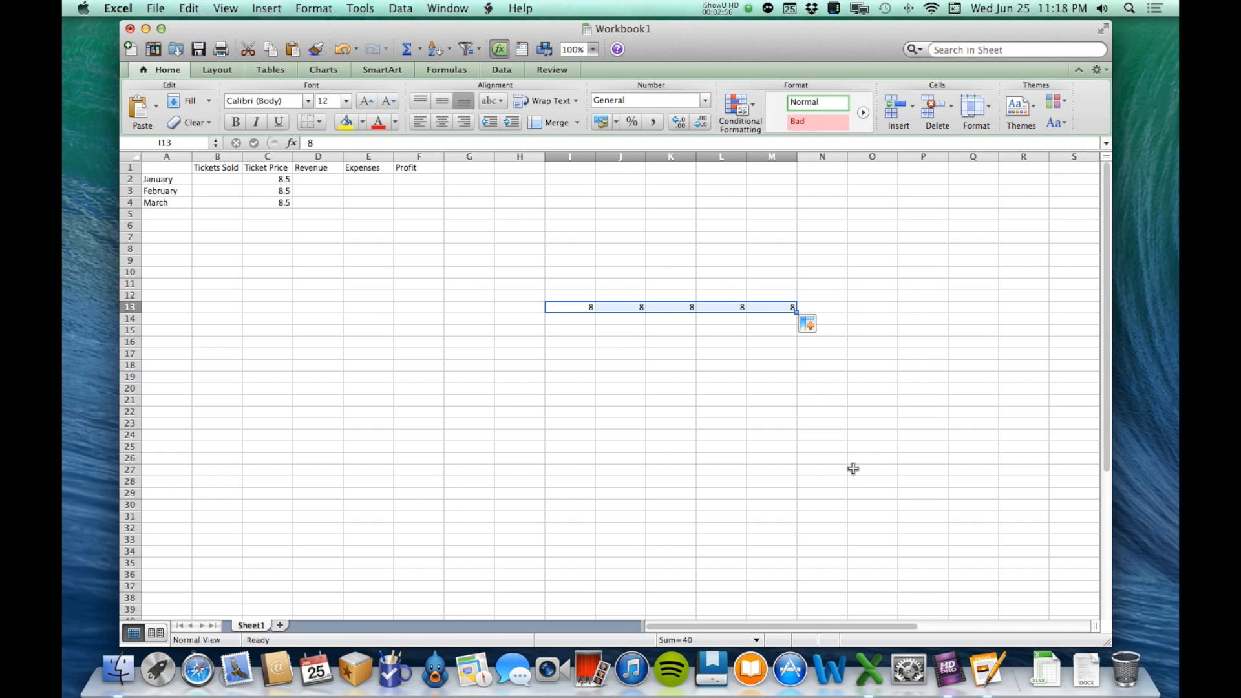
key("super+z")
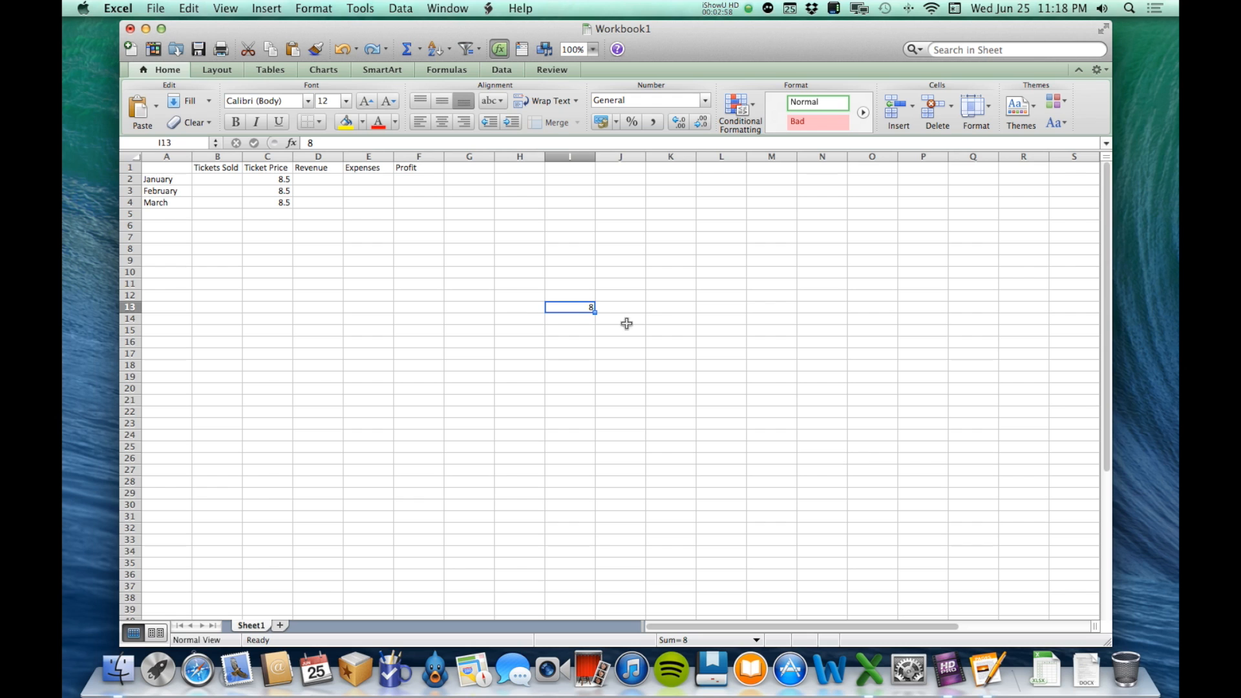
Enter 9 in I14 and extend the I13:I14 series down to I23
left_click(569, 321)
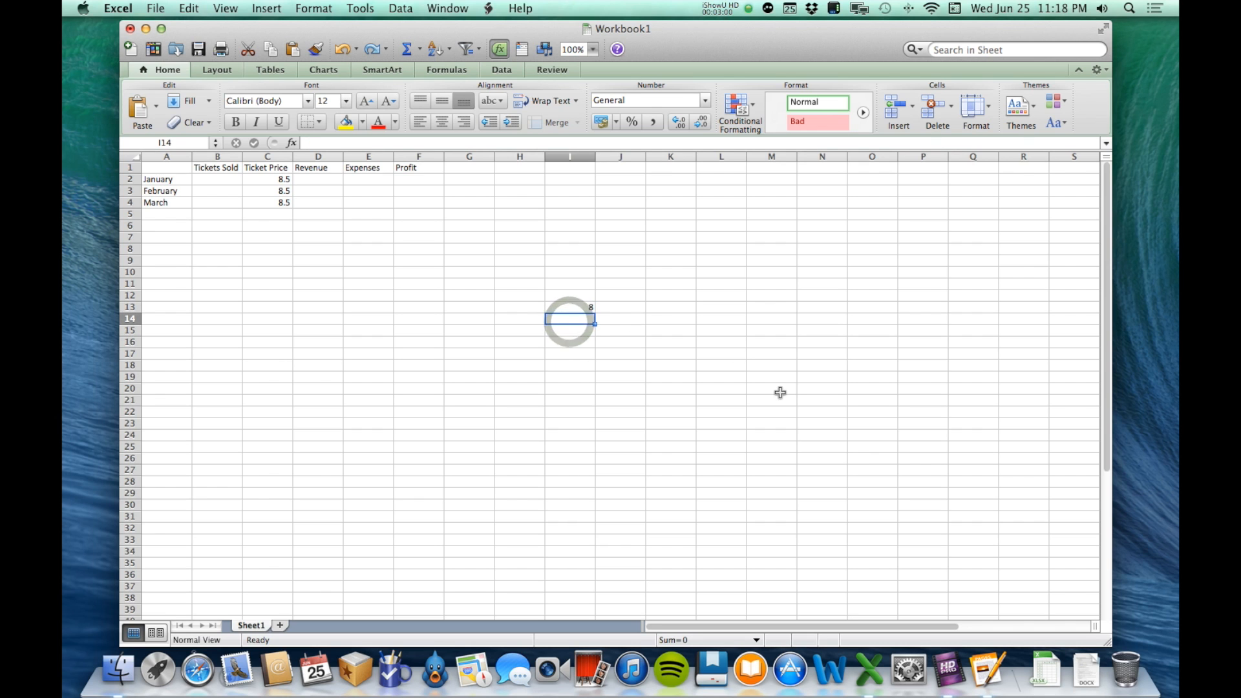
type("9")
key("Return")
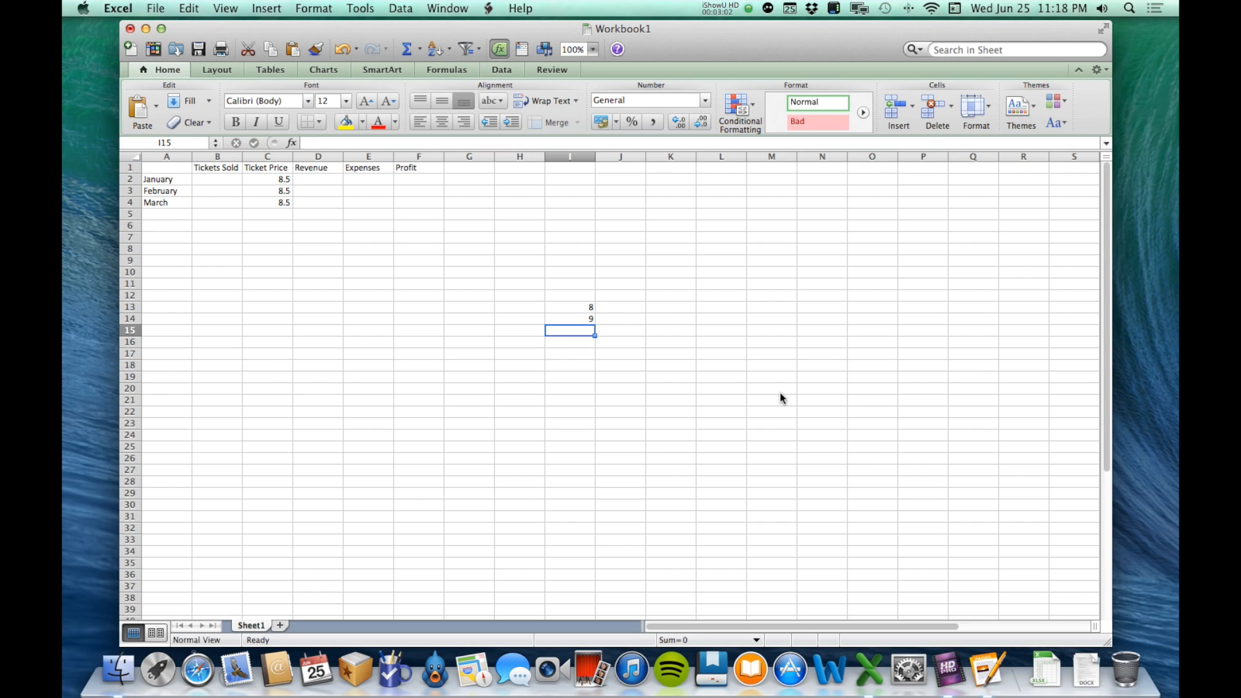
left_click(575, 309)
left_click_drag(576, 313, 591, 431)
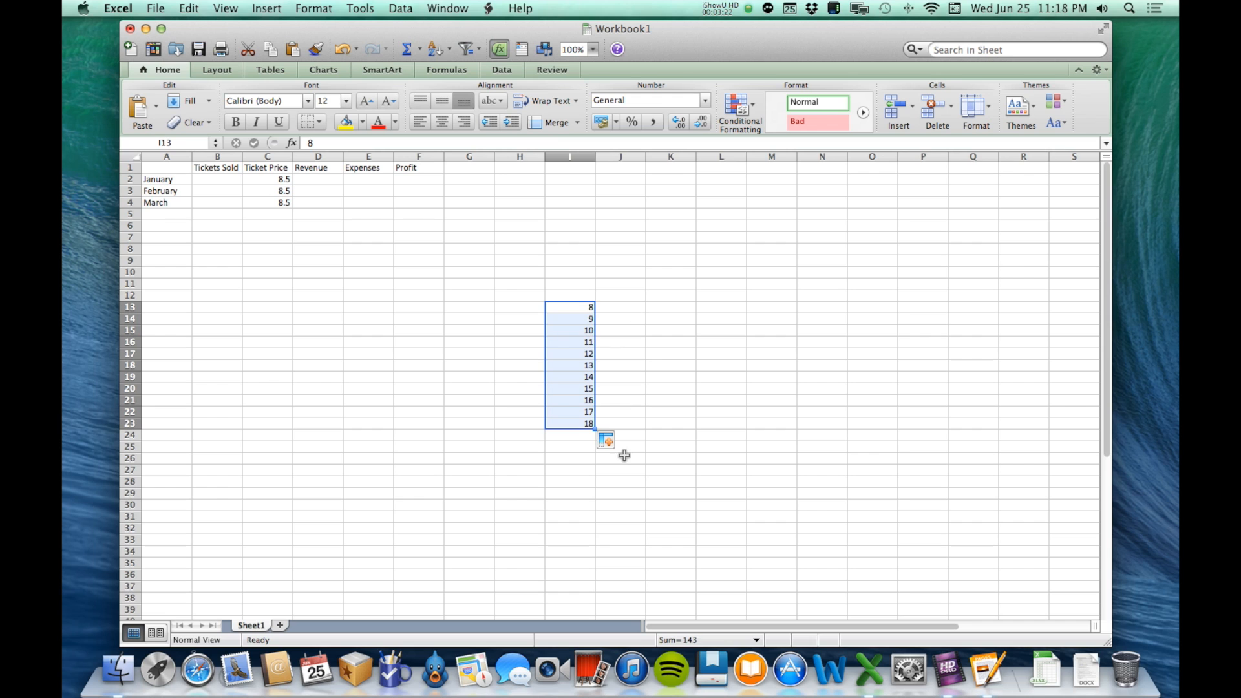
Undo the series fill and the sample entries 9 and 8 in column I
key("super+z")
key("super+z")
key("super+z")
Try extending the month series in A2:A4 down to A12, and undo the fill
left_click(213, 307)
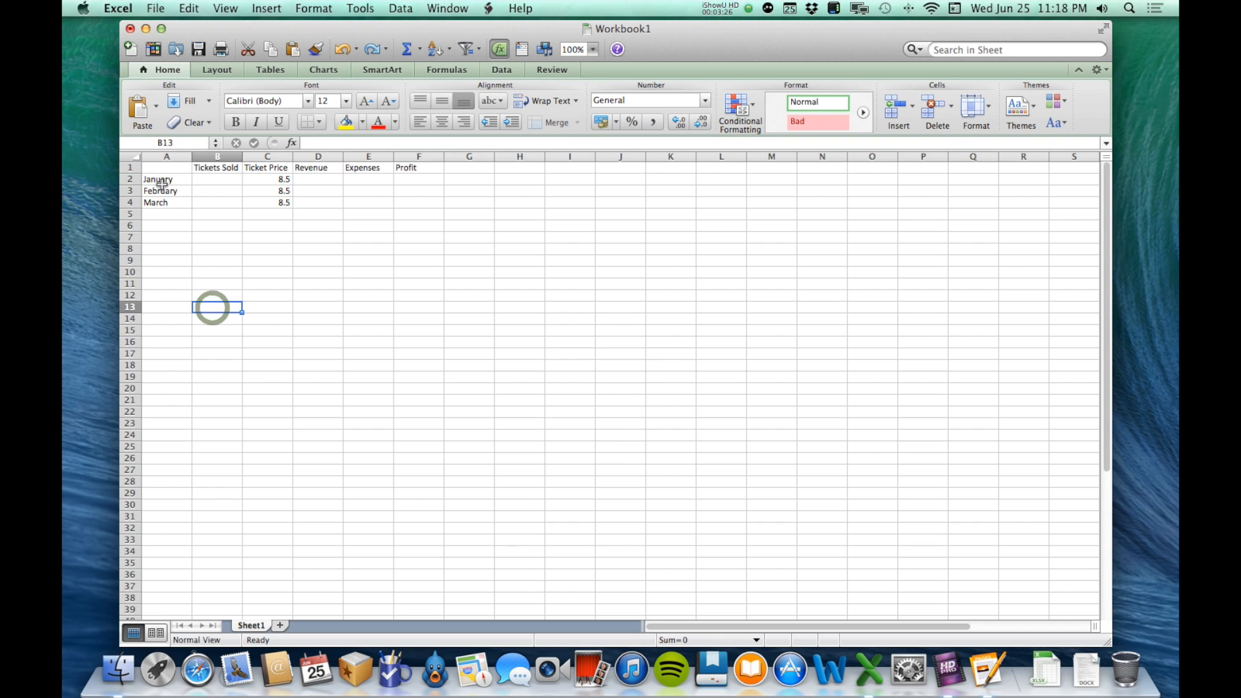
left_click_drag(160, 180, 188, 302)
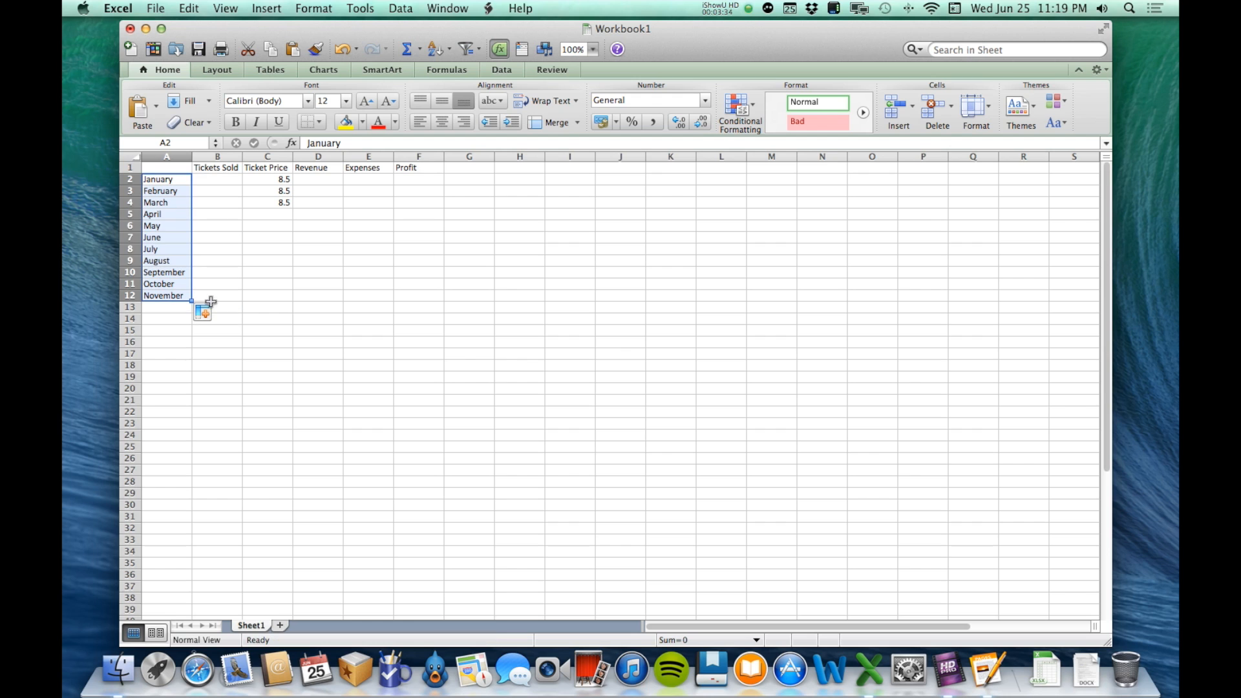
key("super+z")
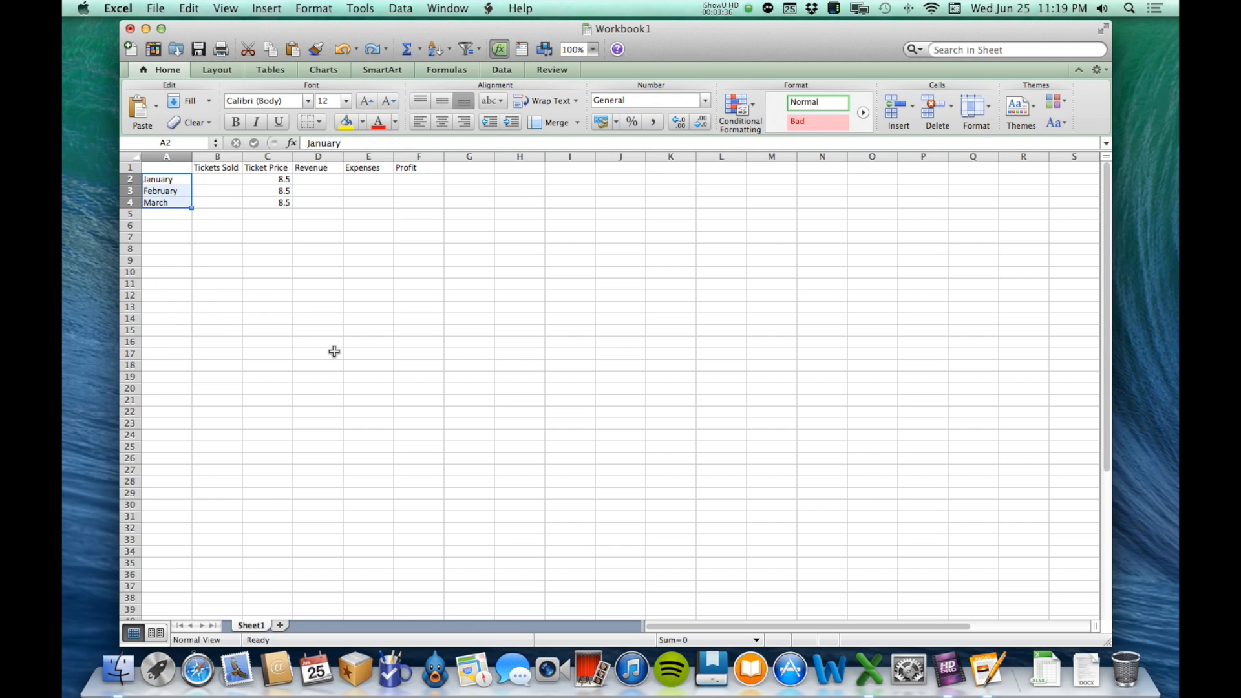
Clear the February and March ticket prices in C3:C4 and refill them by copying the 8.5 in C2 down to C4
left_click(517, 330)
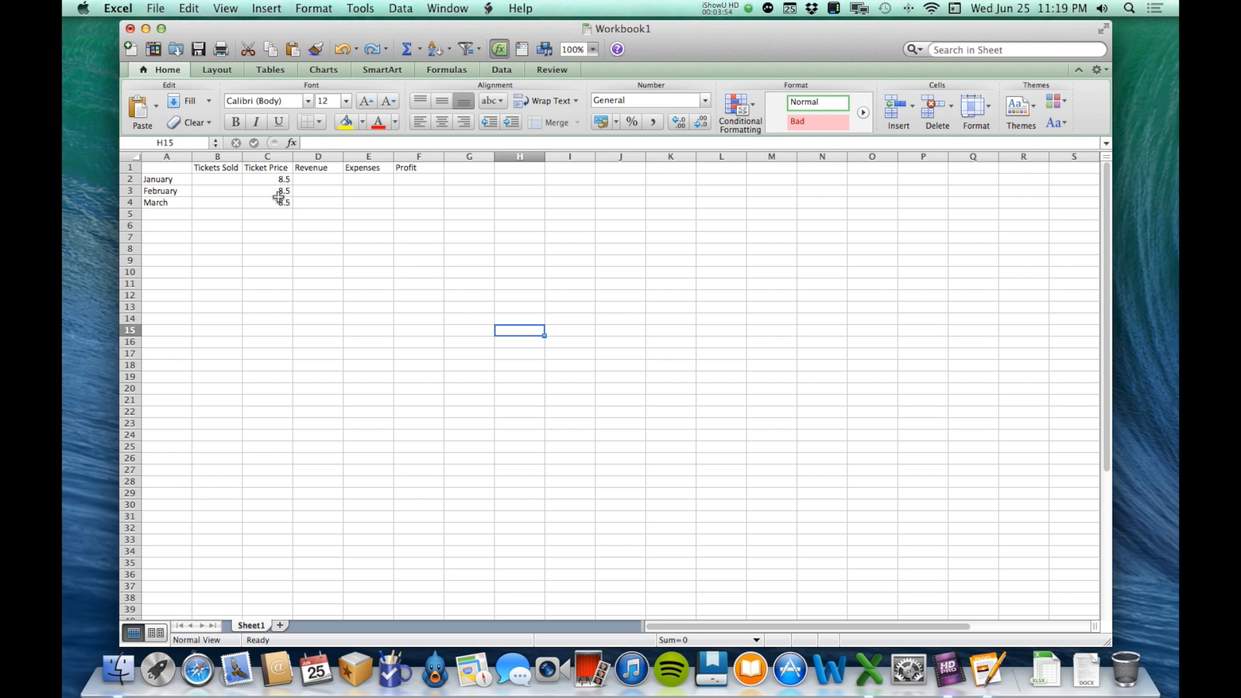
left_click_drag(278, 194, 279, 202)
key("Delete")
left_click(315, 224)
left_click(276, 182)
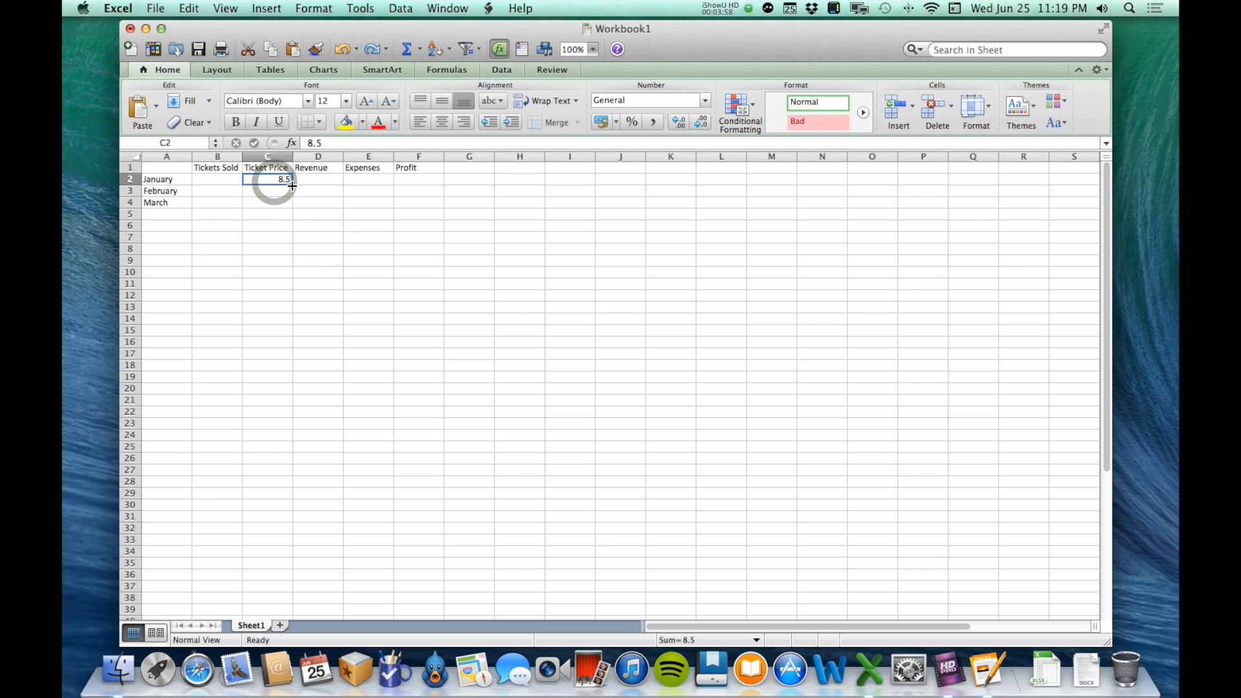
left_click_drag(292, 185, 292, 207)
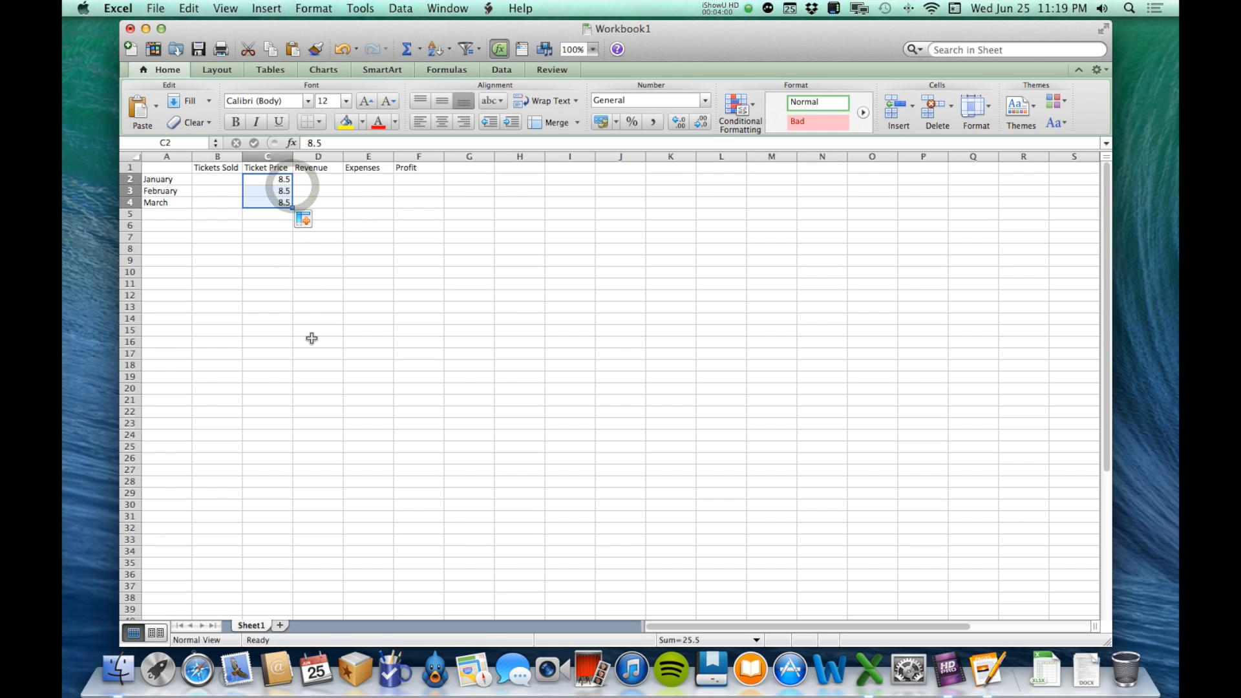
left_click(311, 338)
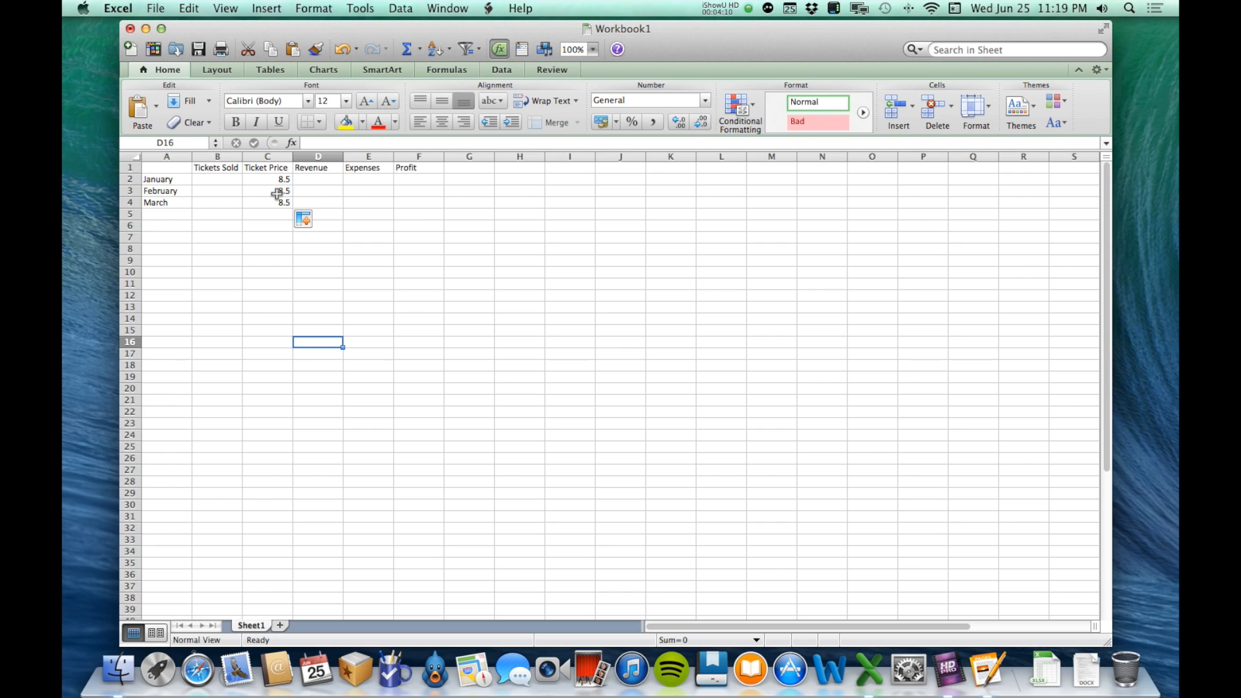
Enter 9000 as January's tickets sold in B2
left_click(221, 179)
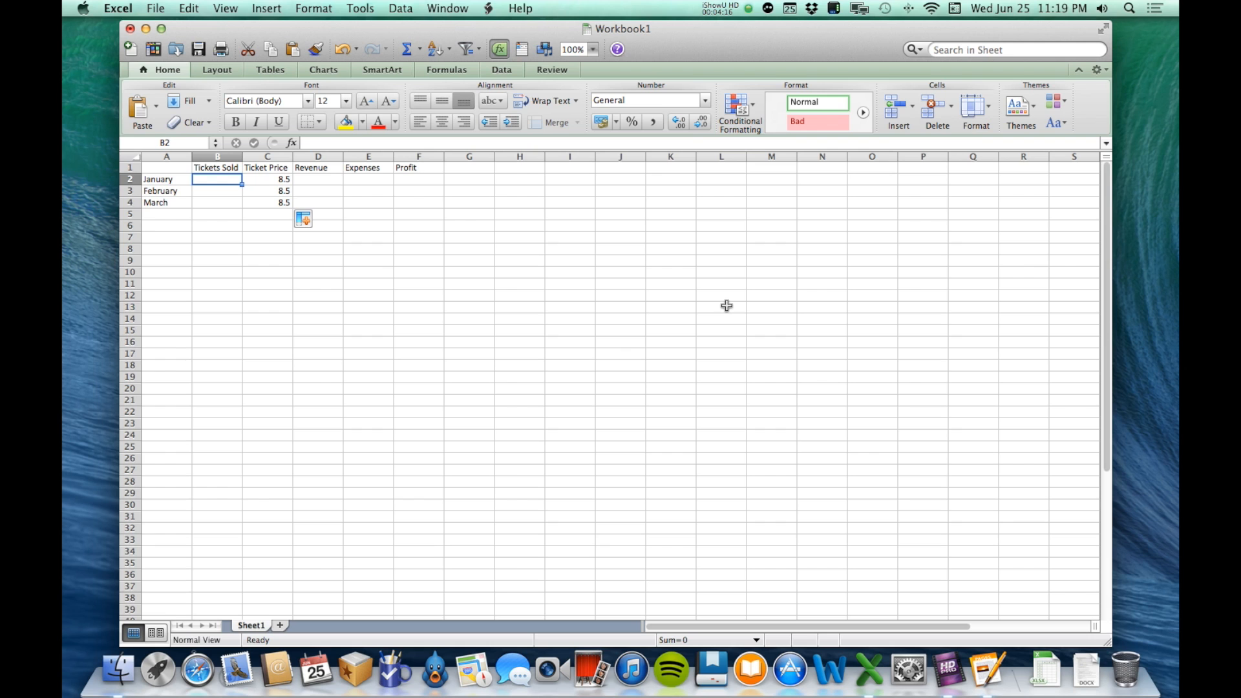
type("9000")
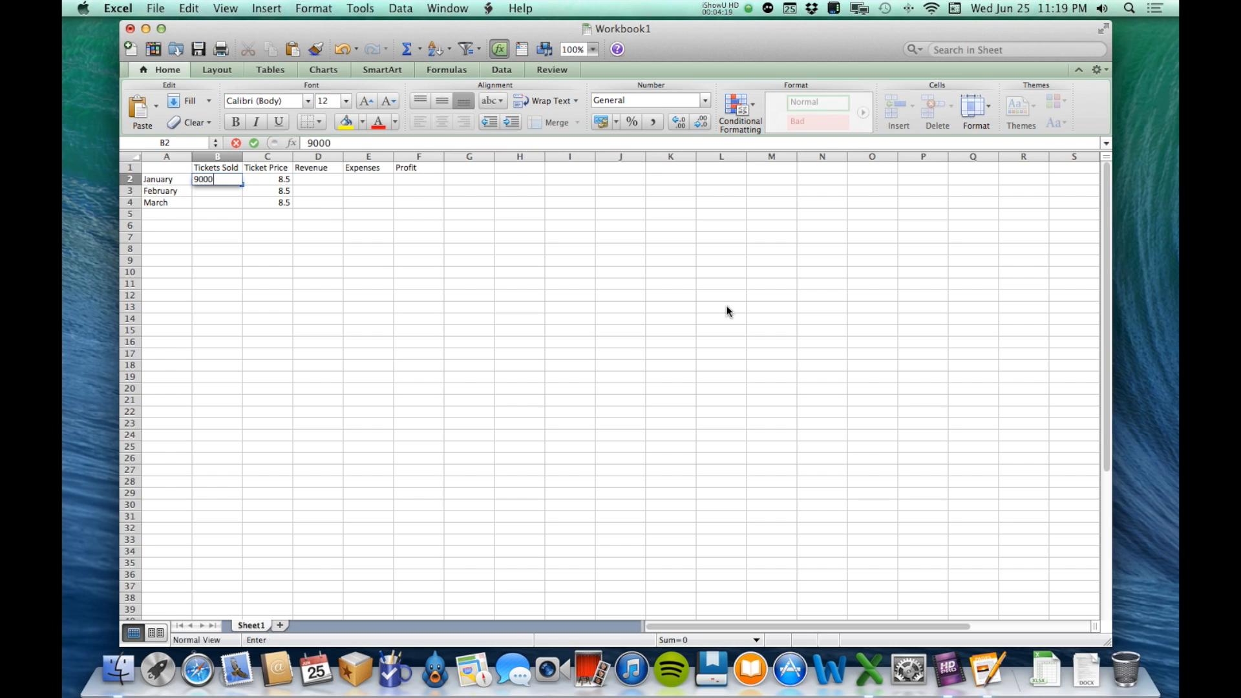
key("Return")
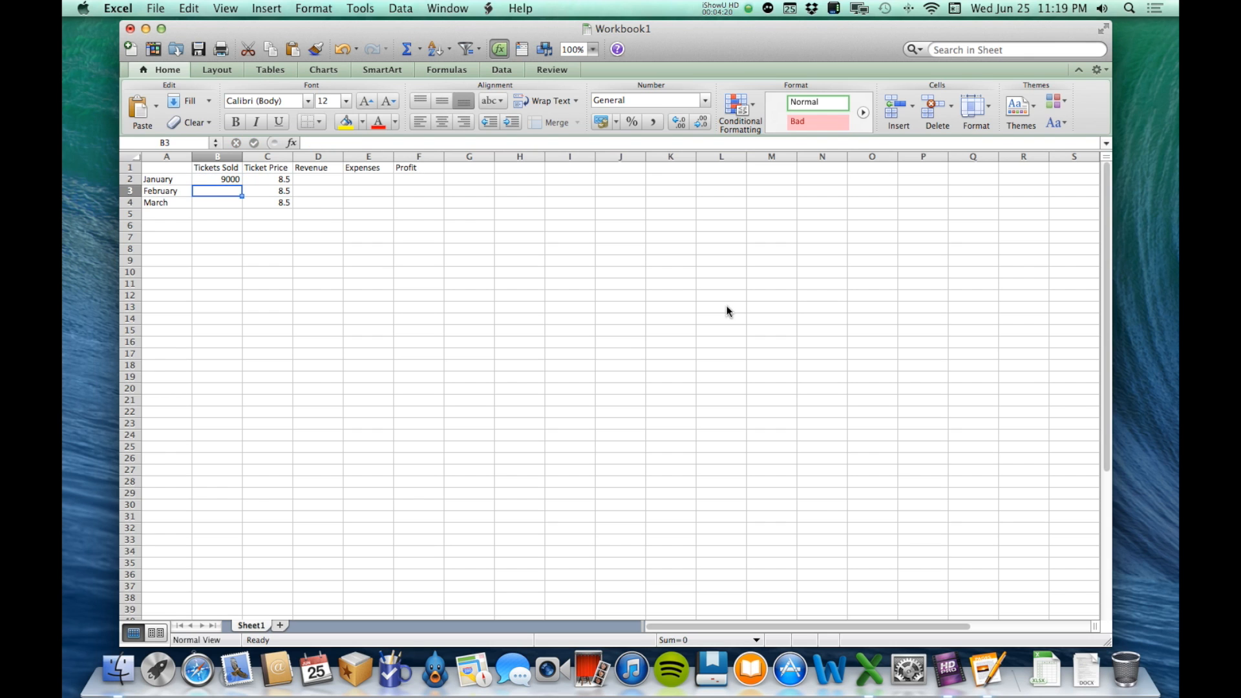